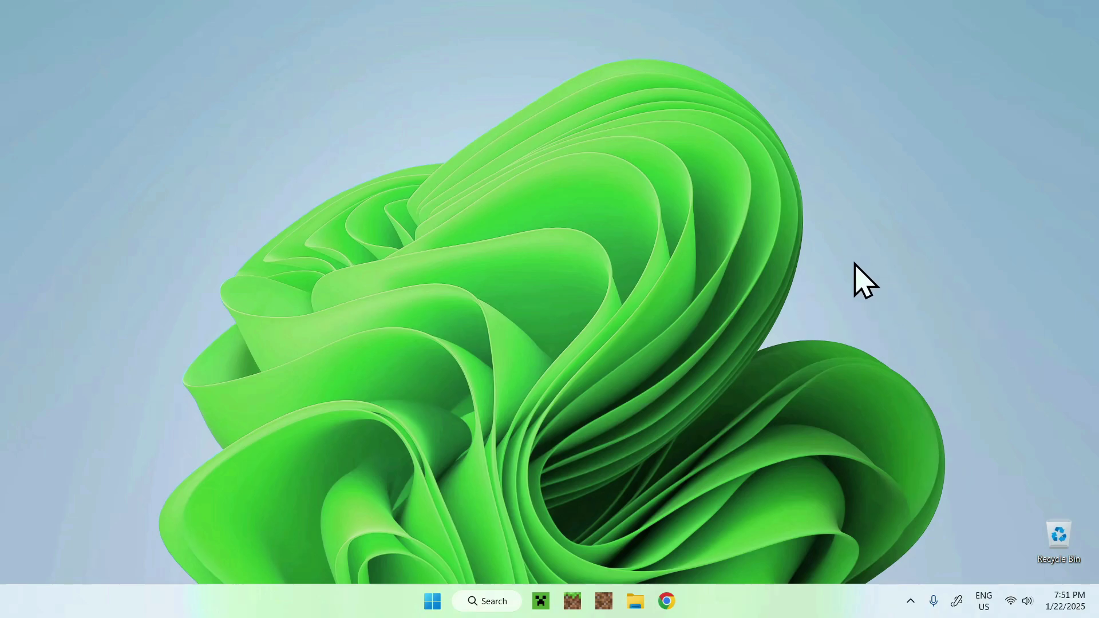
- In Chrome, search Google for 'Modrinth' and open the modrinth.com result
left_click(667, 598)
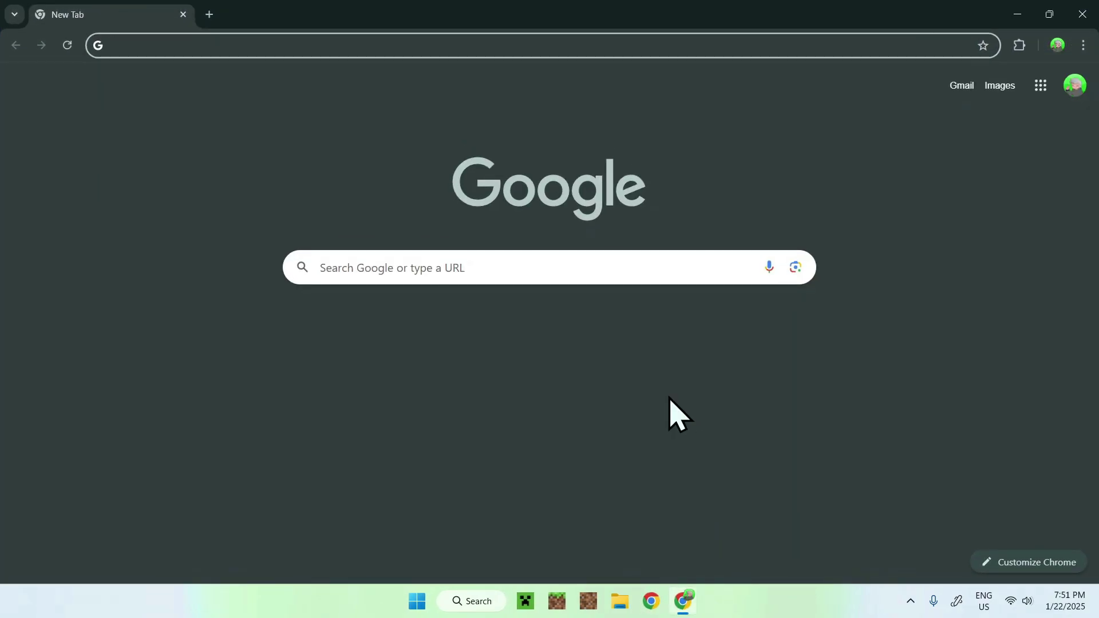
left_click(630, 267)
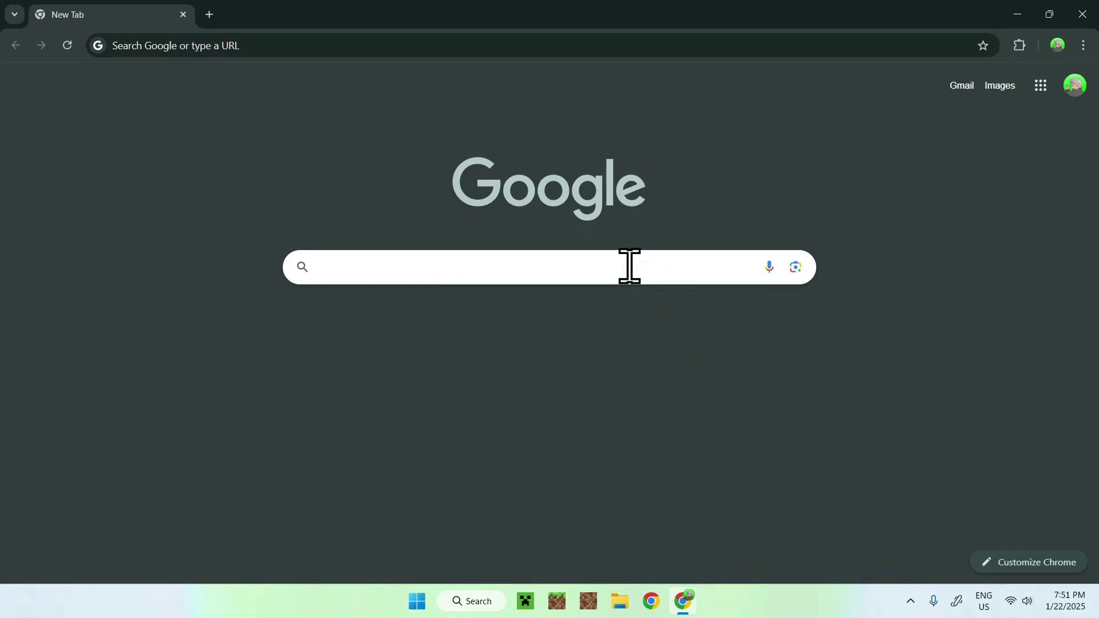
type("Modri")
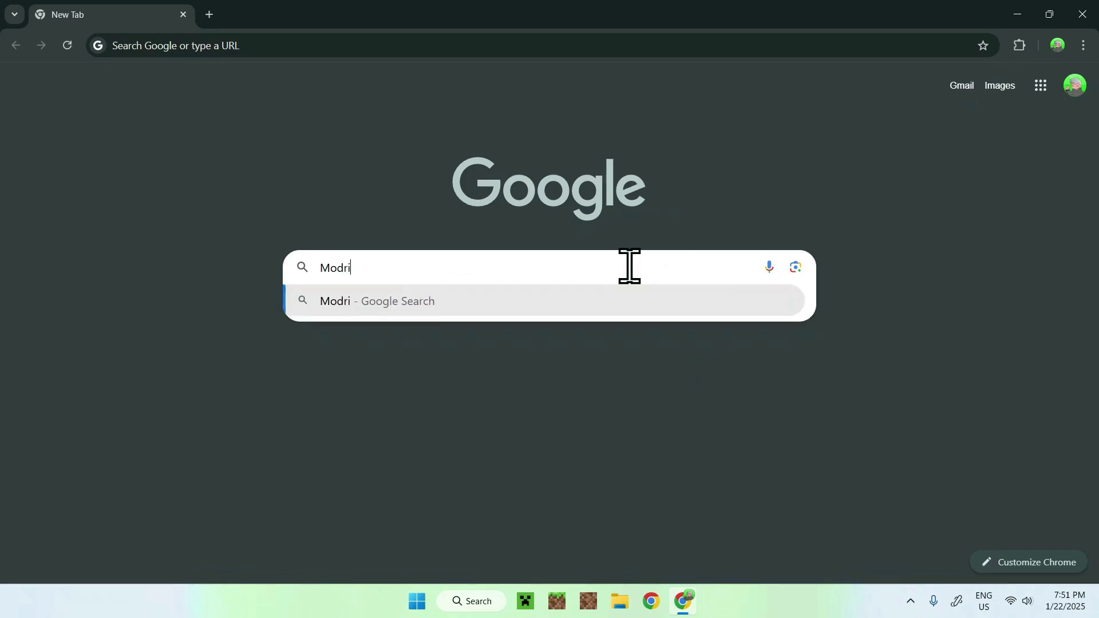
key("Return")
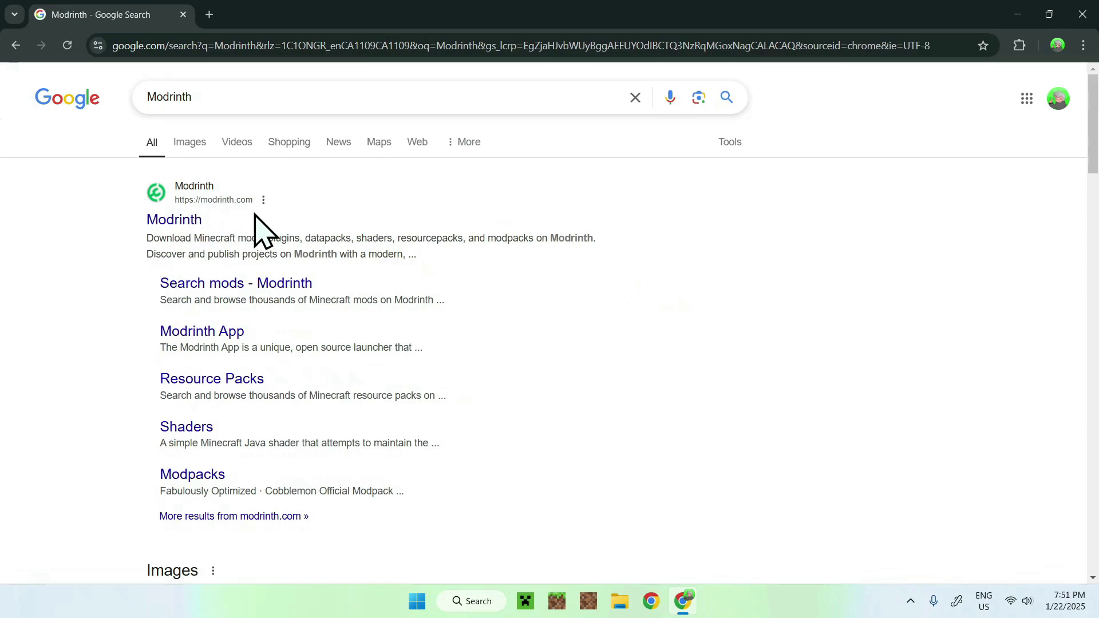
left_click(167, 220)
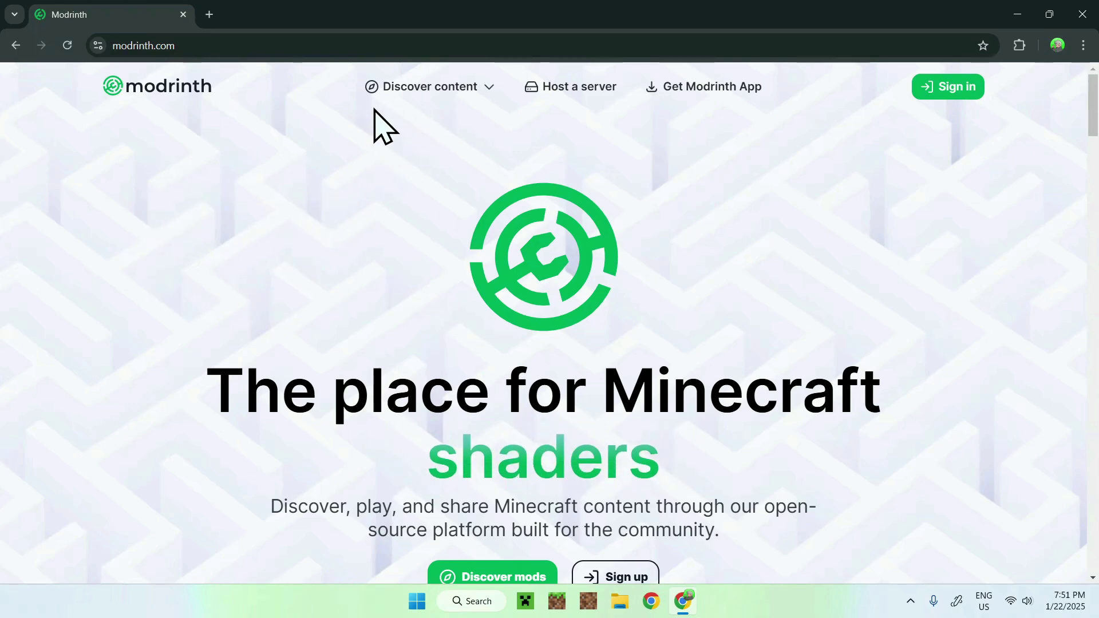
- Browse Modrinth's Mods, search for 'Controlify', and open the Controlify project page
left_click(432, 91)
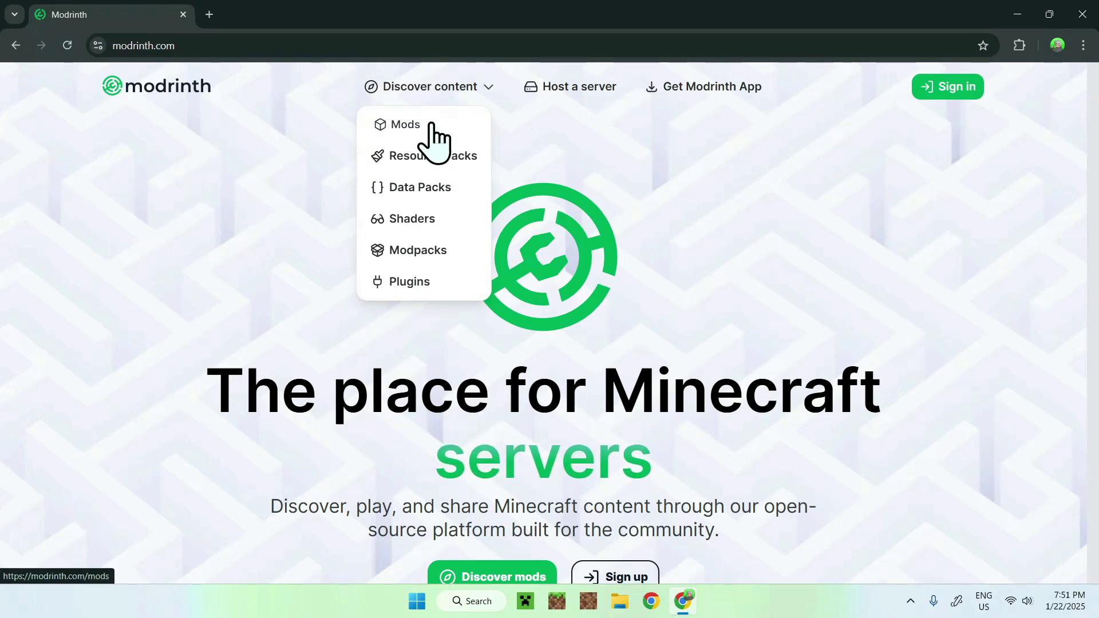
left_click(432, 126)
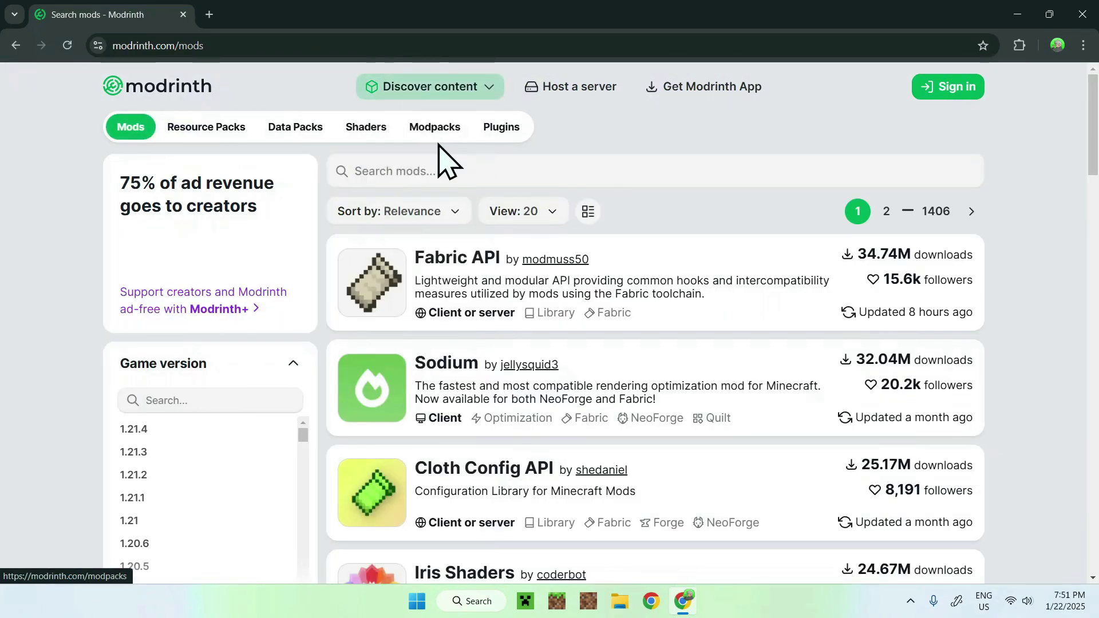
left_click(460, 171)
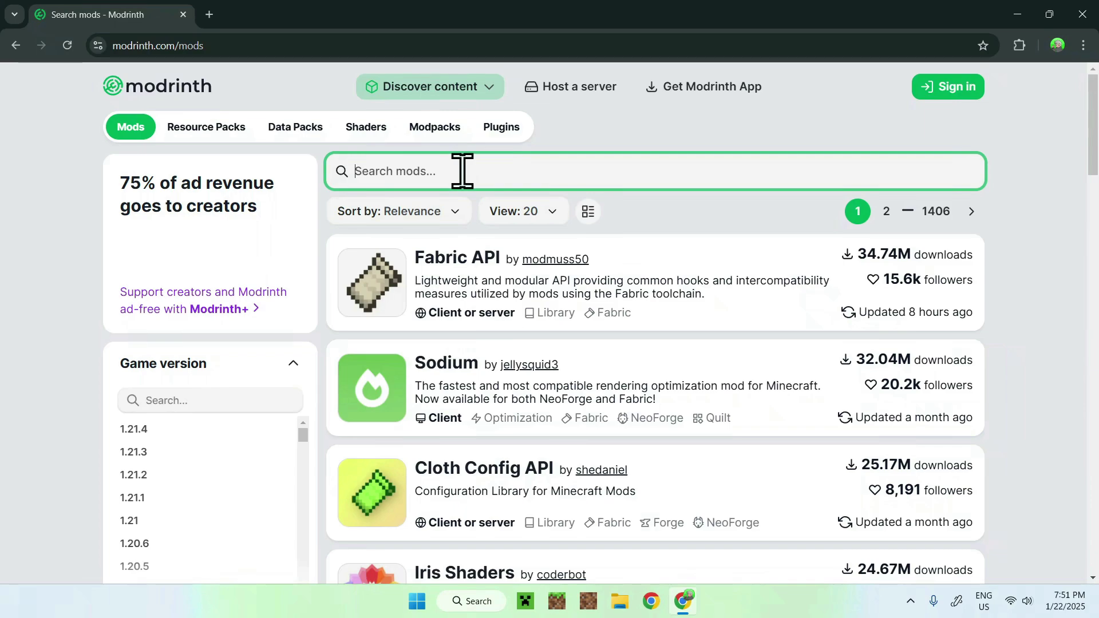
type("Controlify")
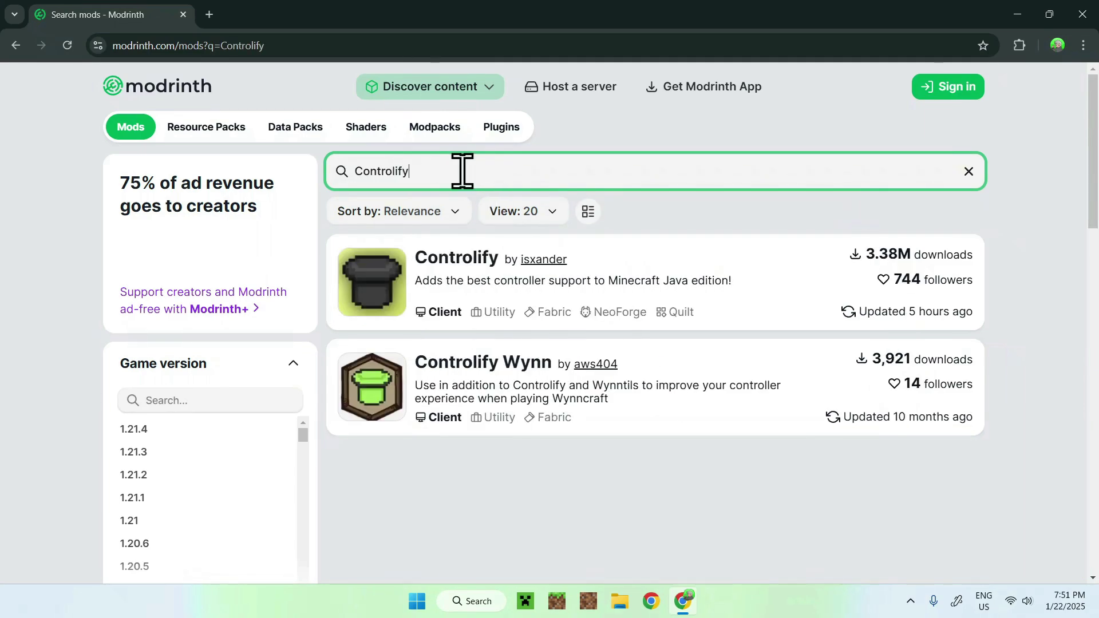
left_click(453, 261)
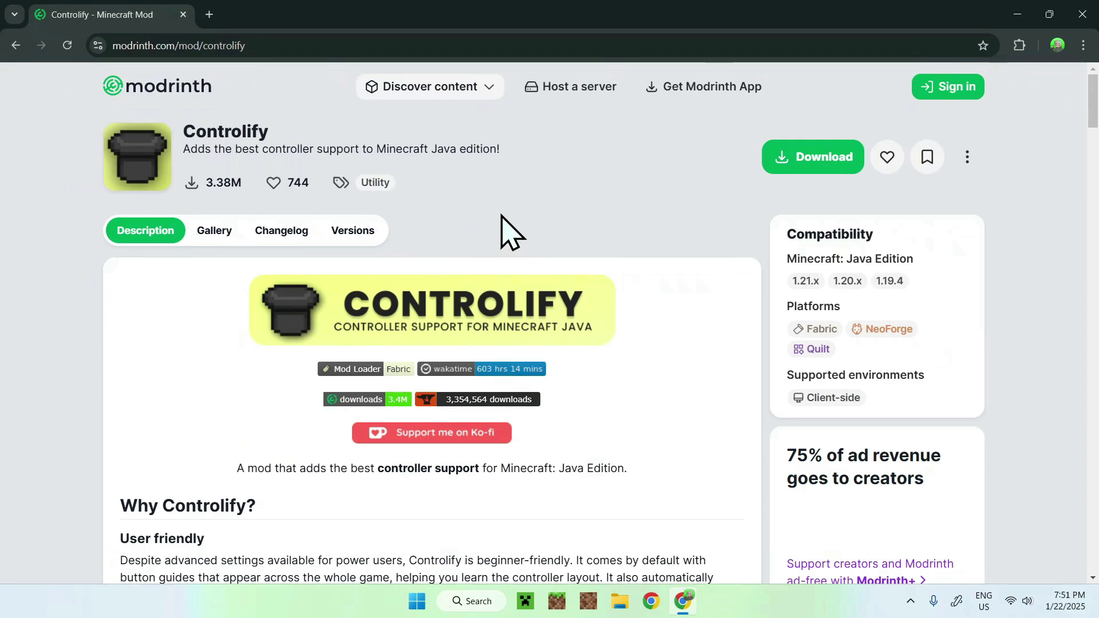
- Filter Controlify's versions to 1.21.4 and download 2.0.1+1.21.4-fabric
left_click(351, 236)
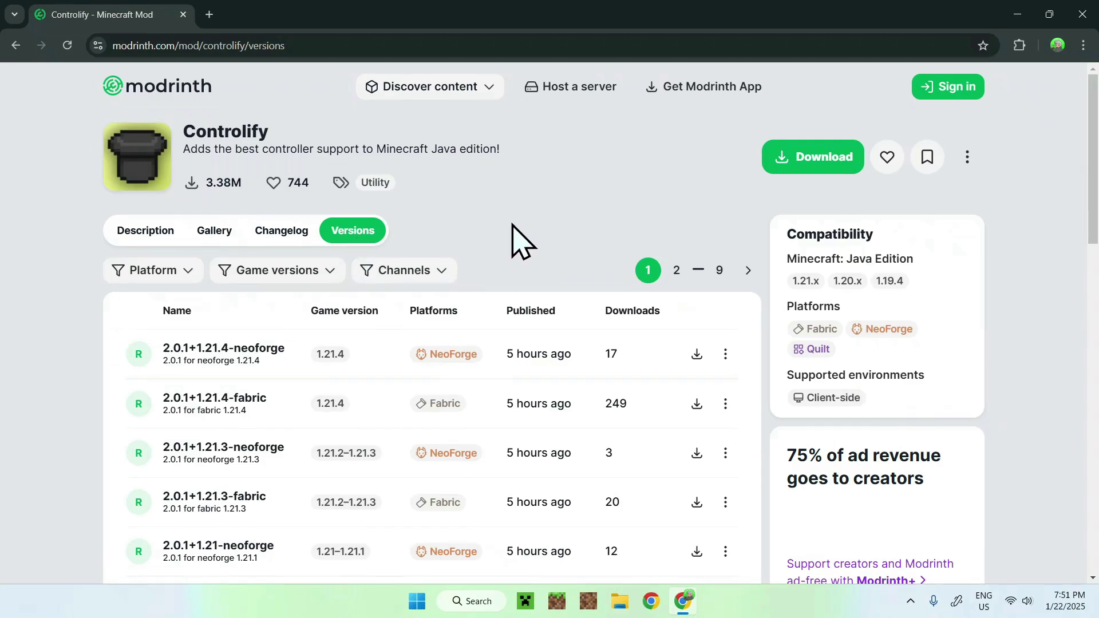
left_click(303, 270)
scroll(248, 388, "down", 3)
scroll(247, 378, "up", 3)
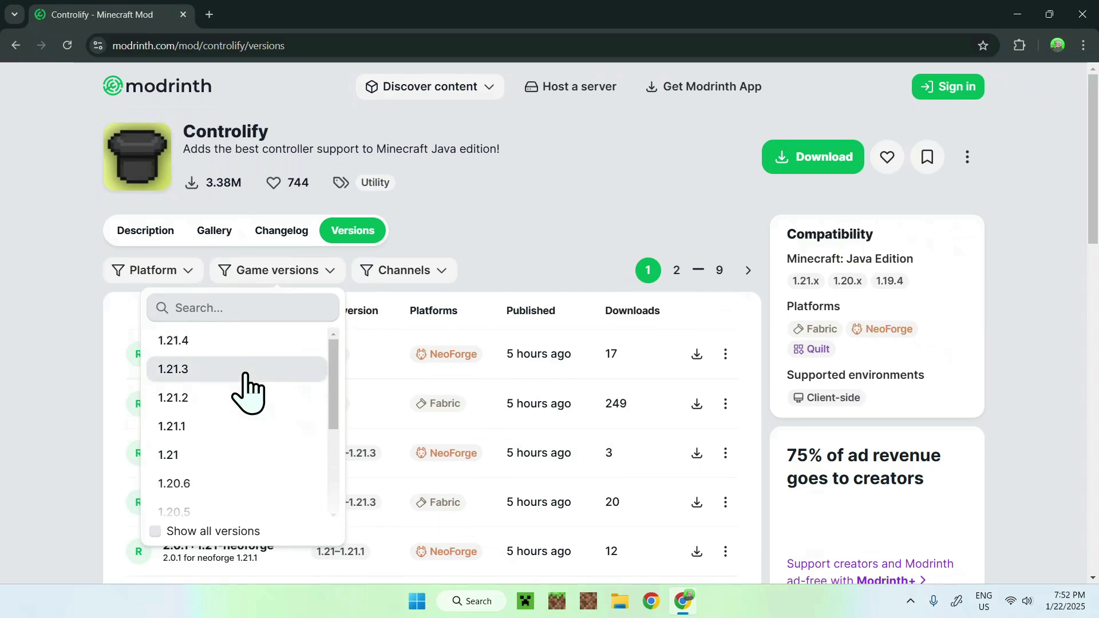
left_click(231, 343)
left_click(534, 240)
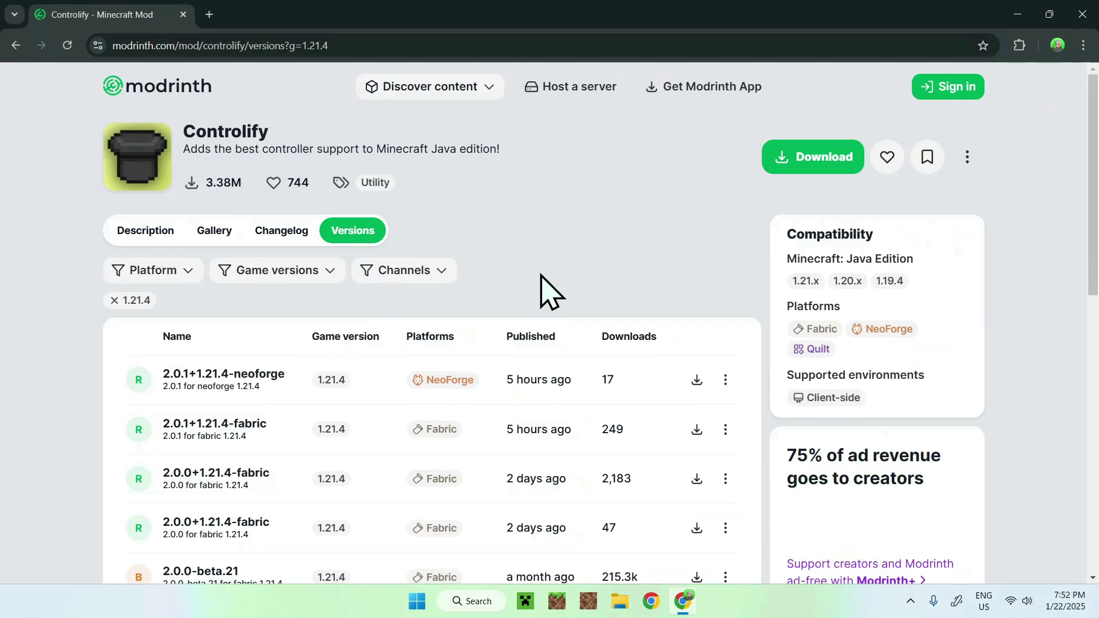
scroll(549, 292, "down", 3)
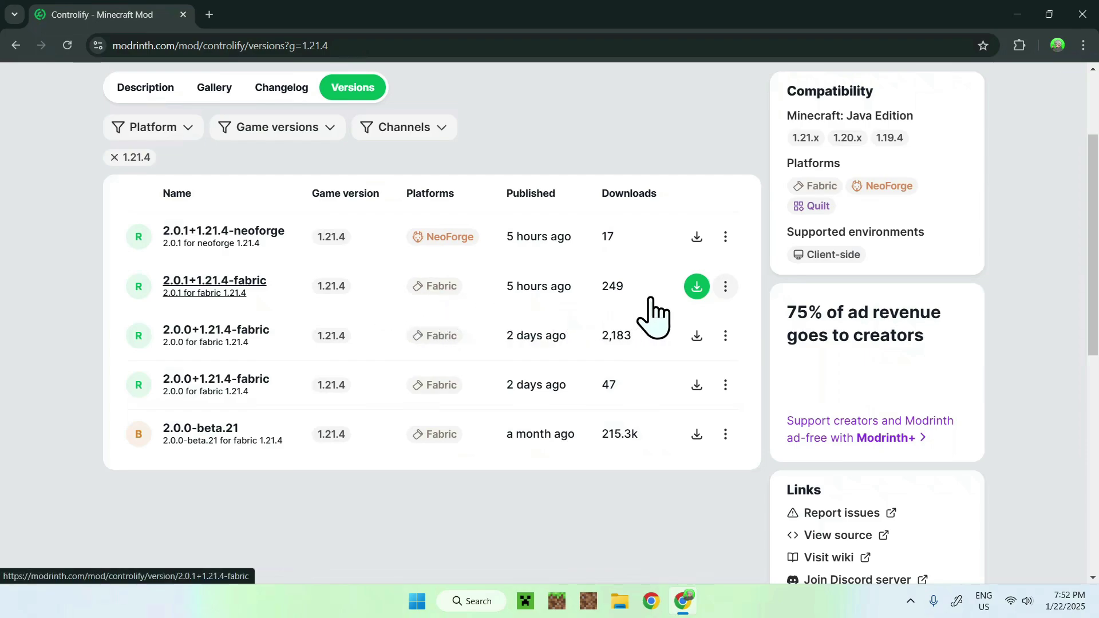
left_click(697, 286)
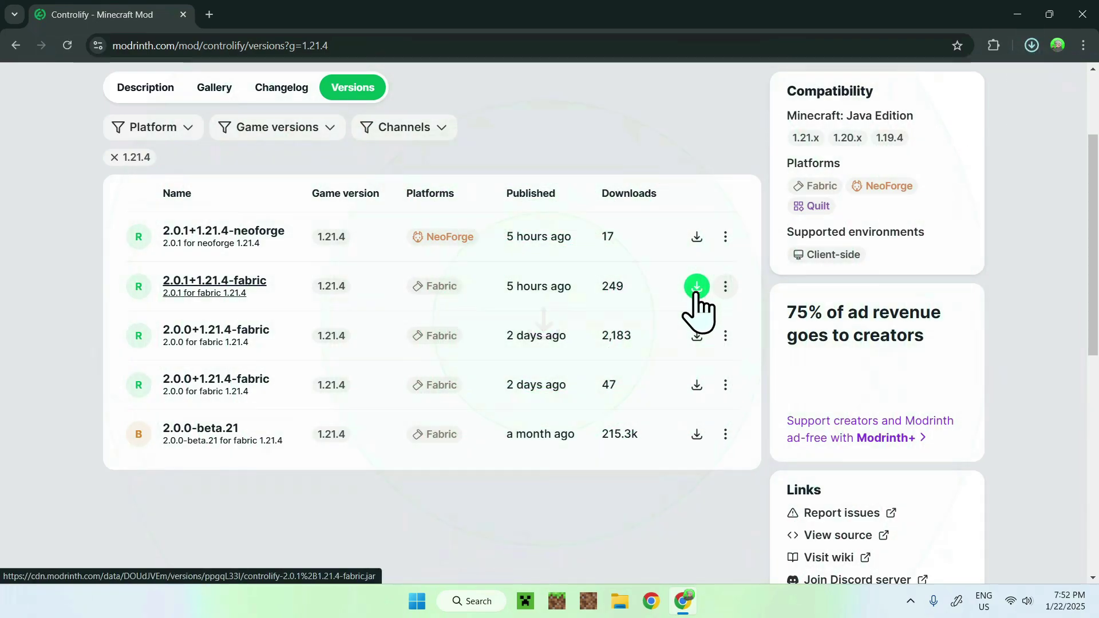
- Open the 2.0.1+1.21.4-fabric version page and scroll to its Dependencies, YACL and Fabric API
left_click(207, 293)
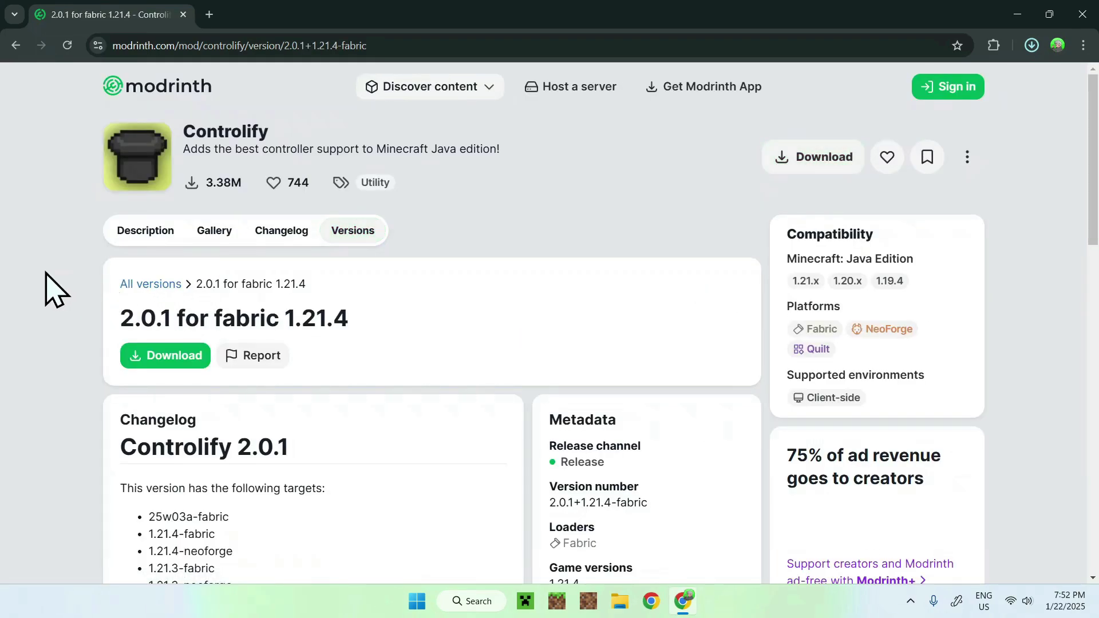
scroll(51, 289, "down", 13)
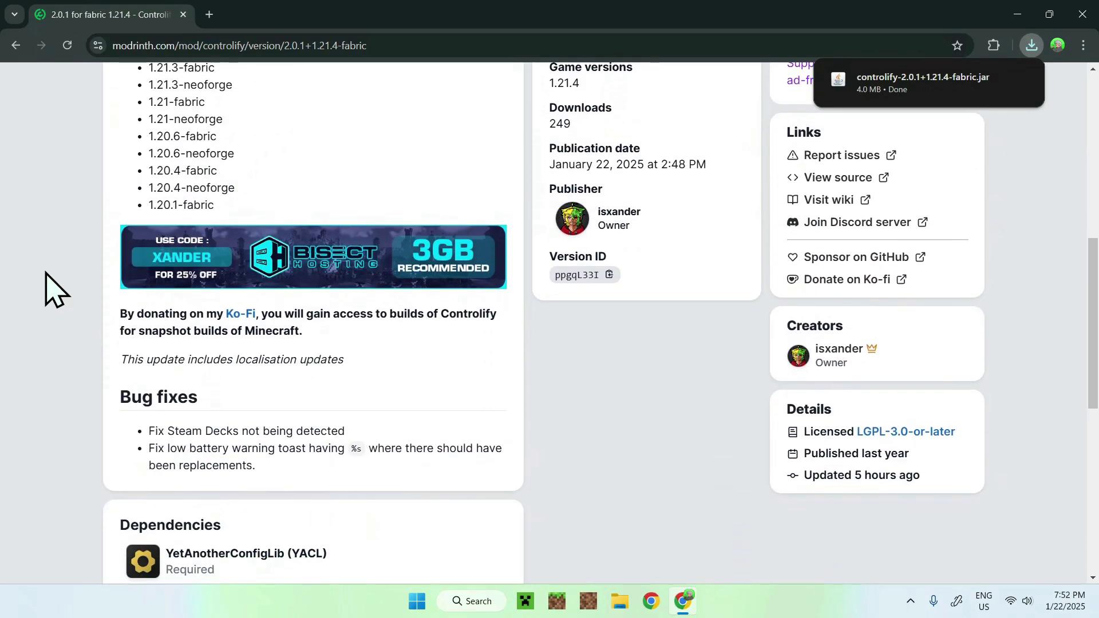
scroll(51, 289, "down", 1)
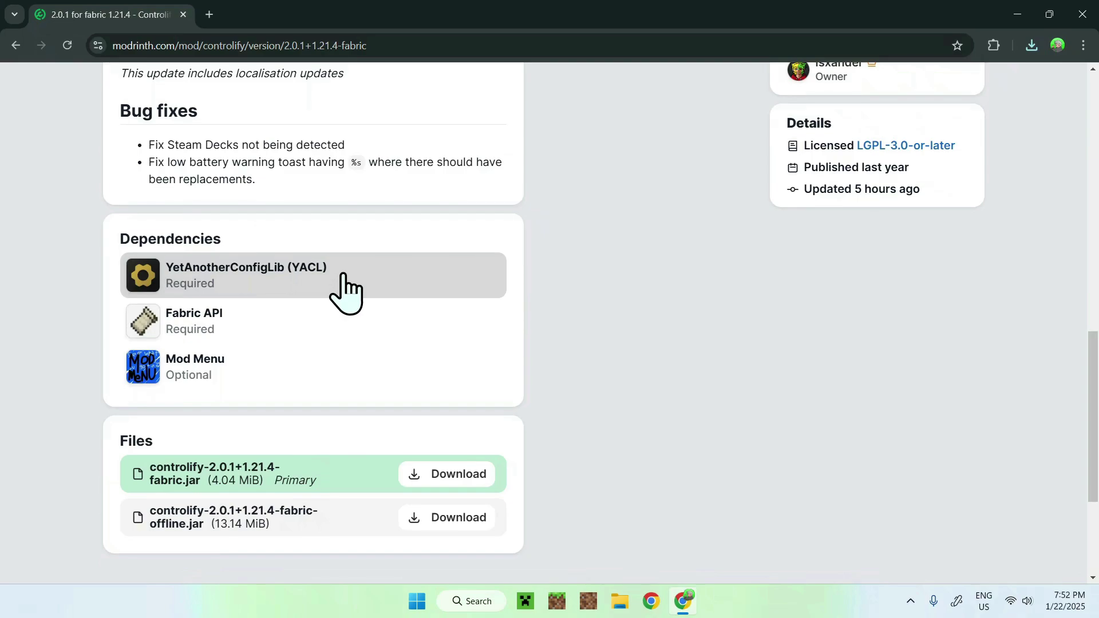
- Download YACL 3.6.2+1.21.4-fabric from its 1.21.4-filtered versions, then go back to Controlify's version page
left_click(345, 292)
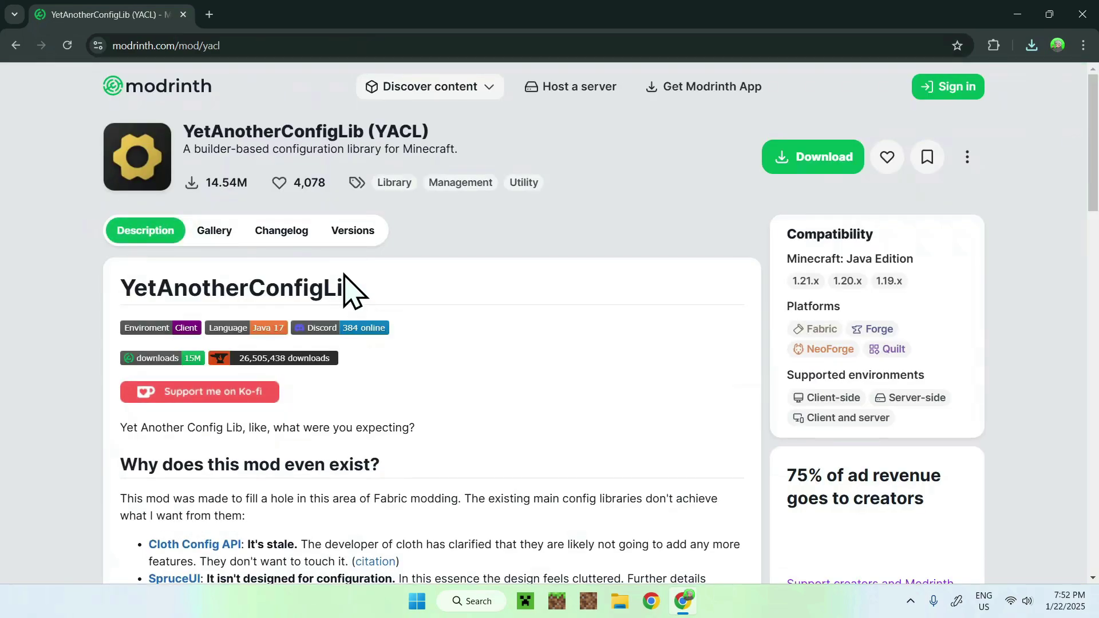
left_click(349, 232)
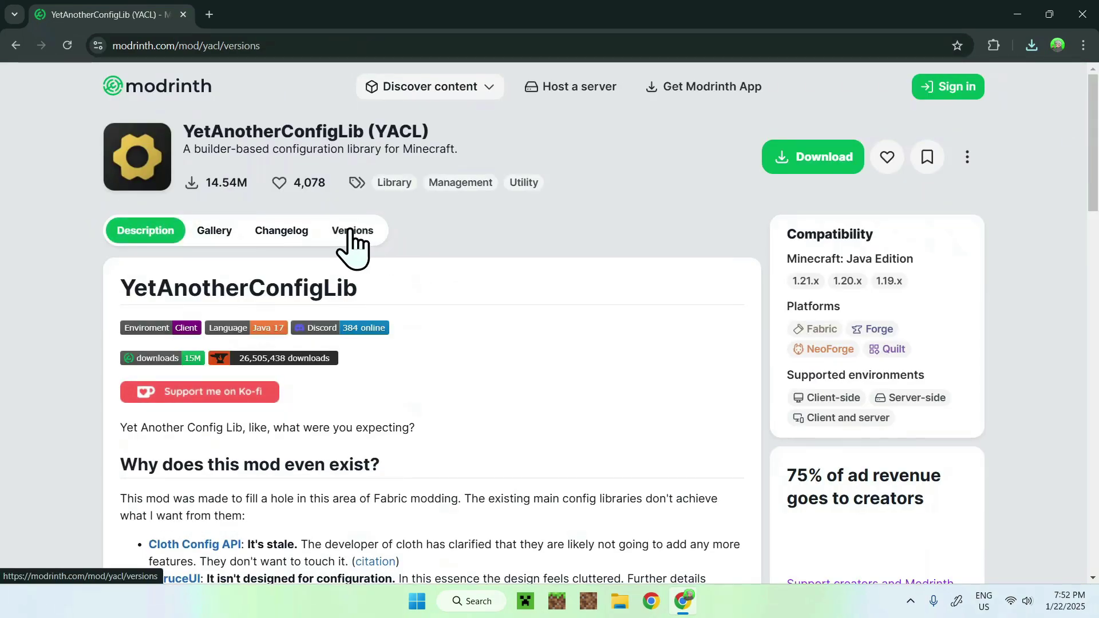
left_click(303, 271)
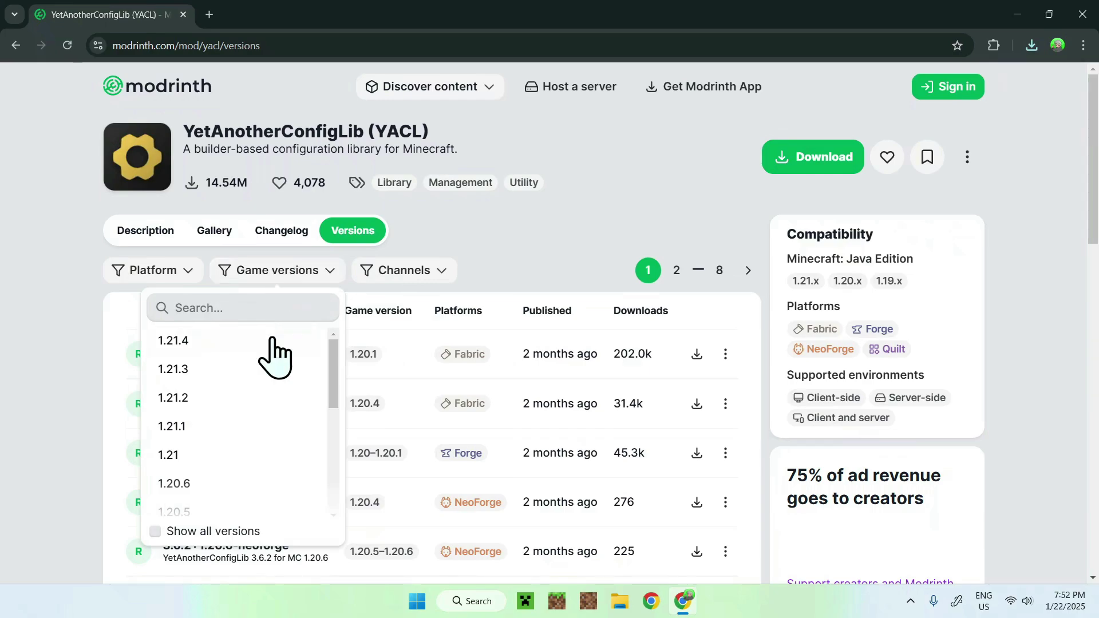
left_click(240, 339)
left_click(581, 295)
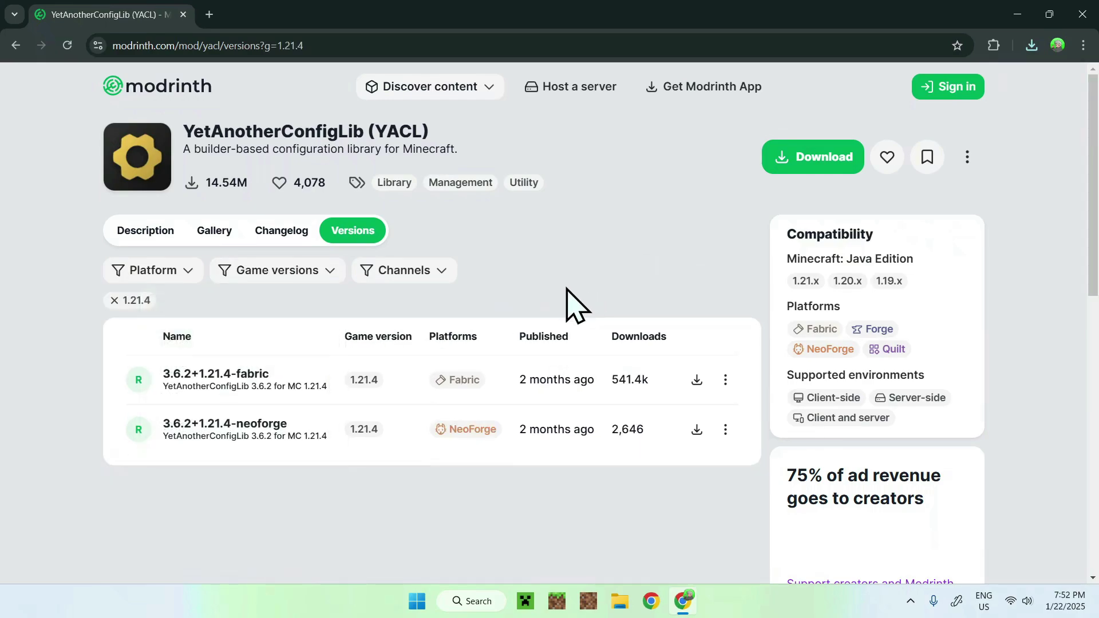
left_click(696, 380)
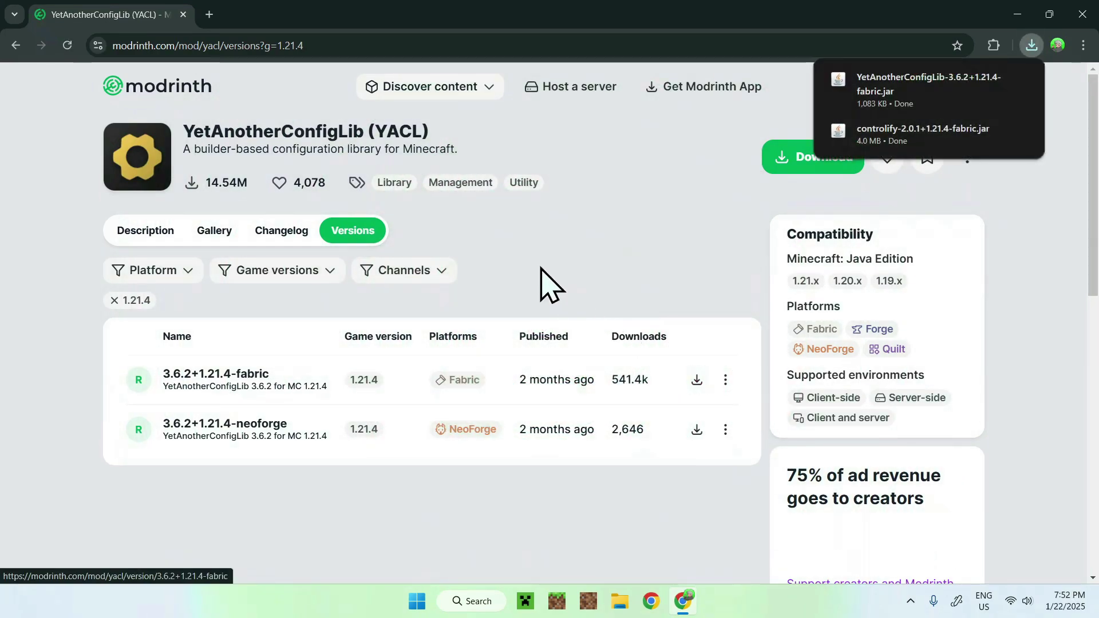
left_click(15, 45)
left_click(15, 46)
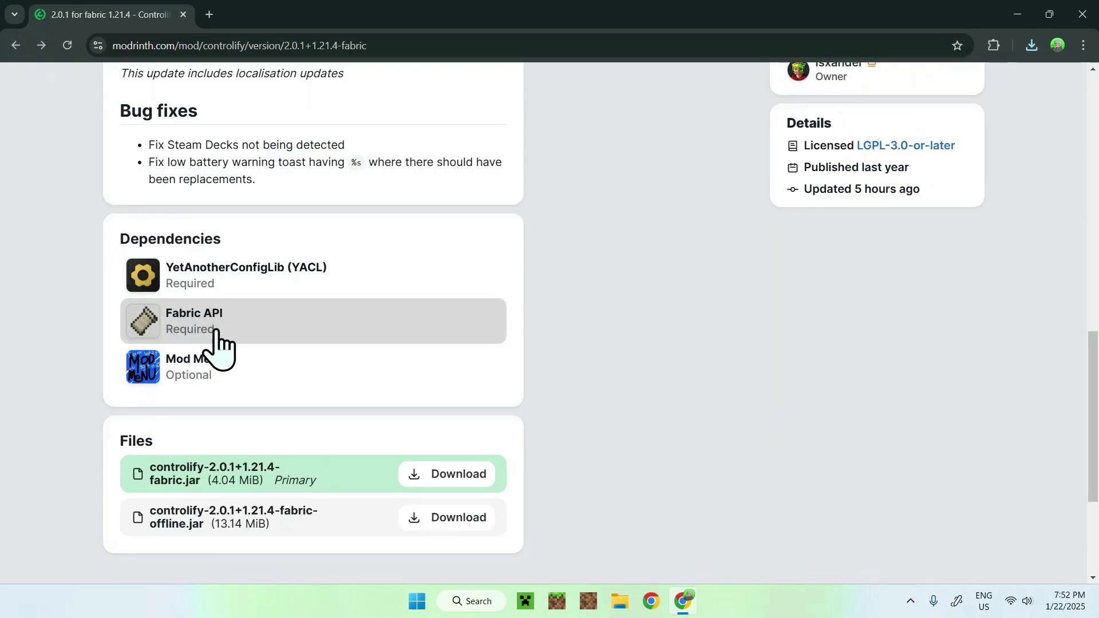
- Open Fabric API's versions, filter to Minecraft 1.21.4, and download 0.115.0+1.21.4
left_click(233, 319)
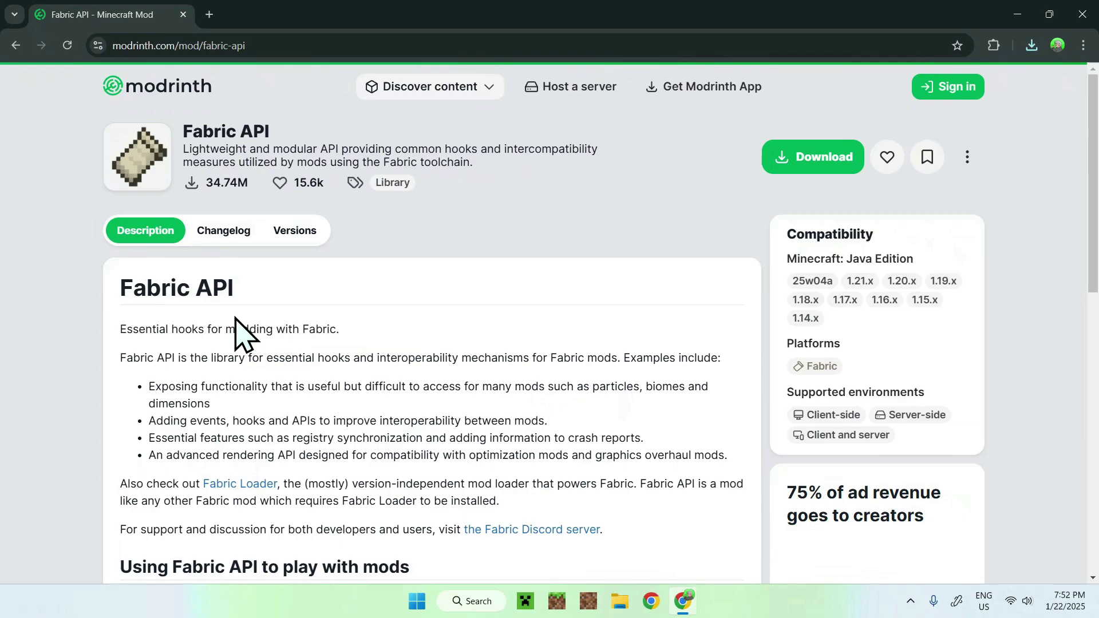
left_click(291, 233)
left_click(196, 281)
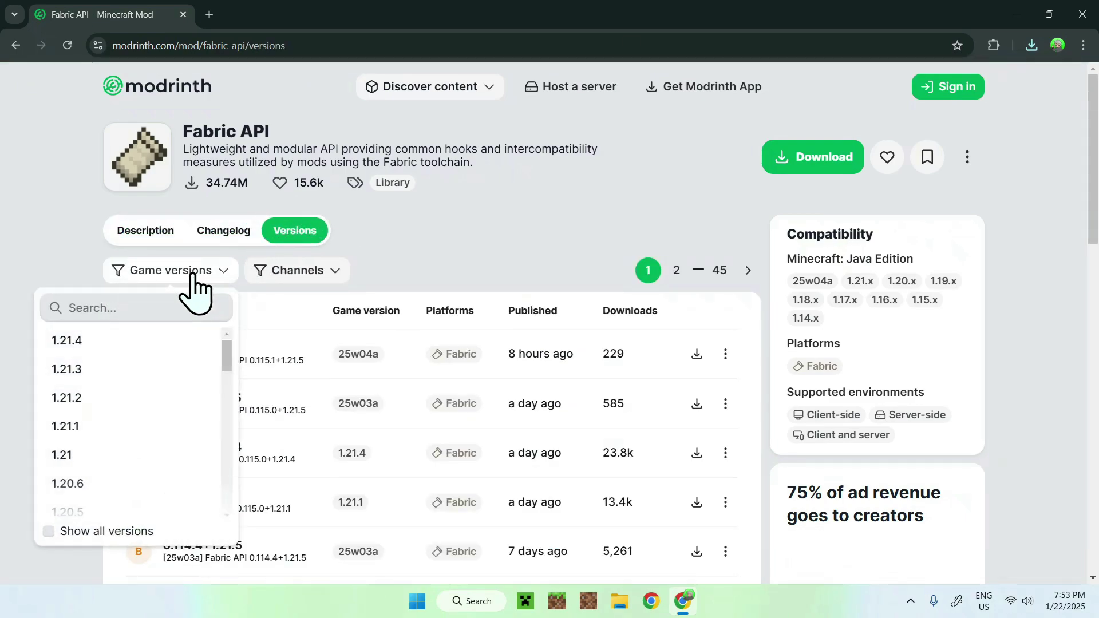
left_click(148, 344)
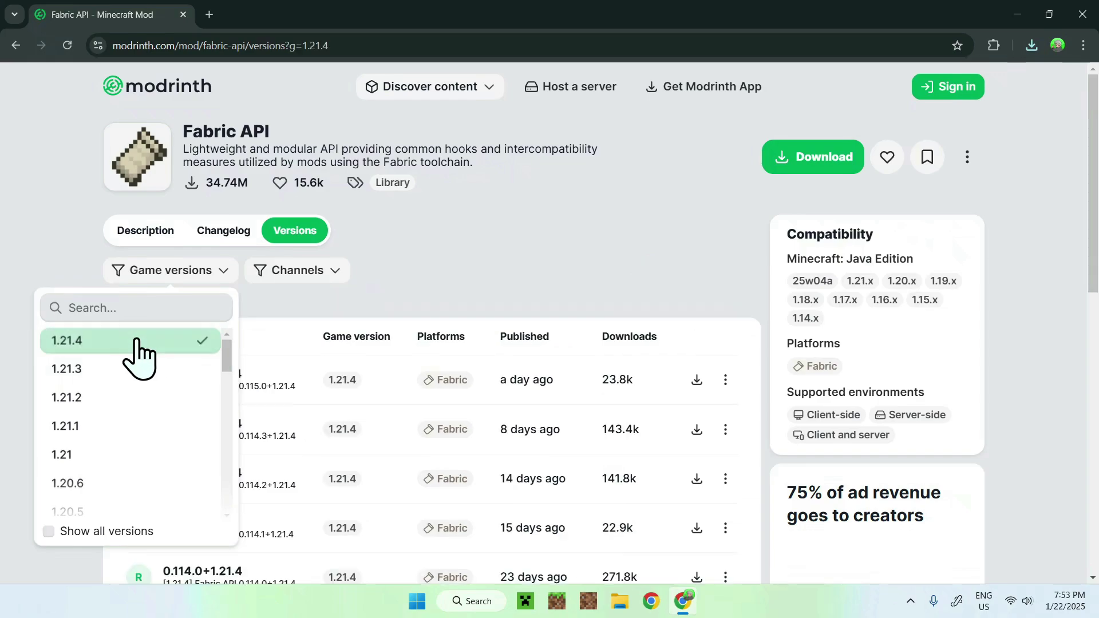
left_click(446, 289)
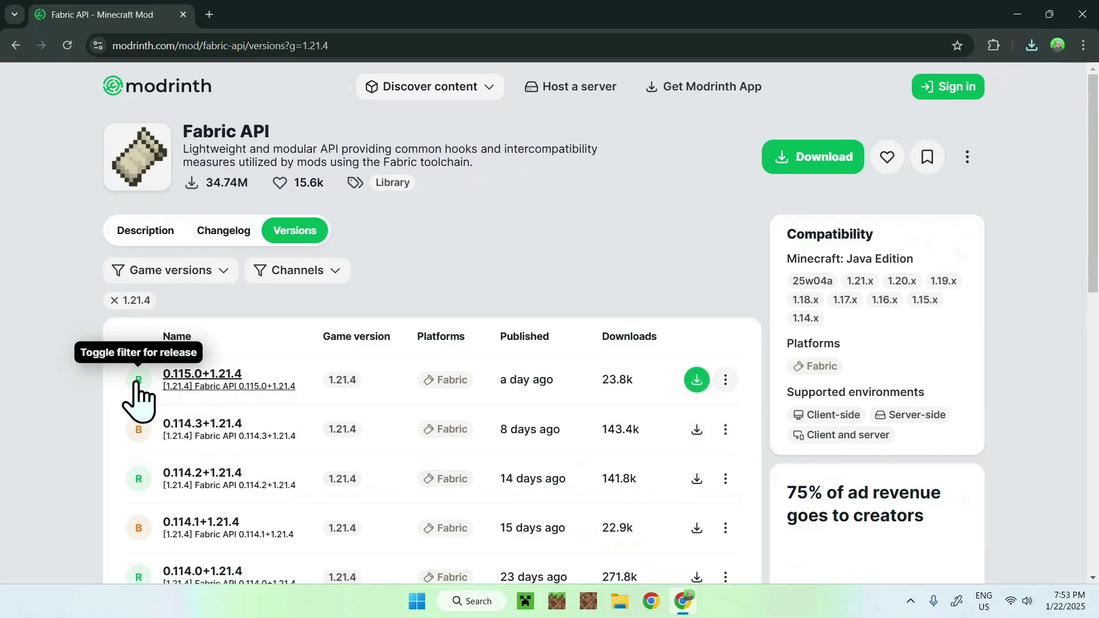
left_click(698, 383)
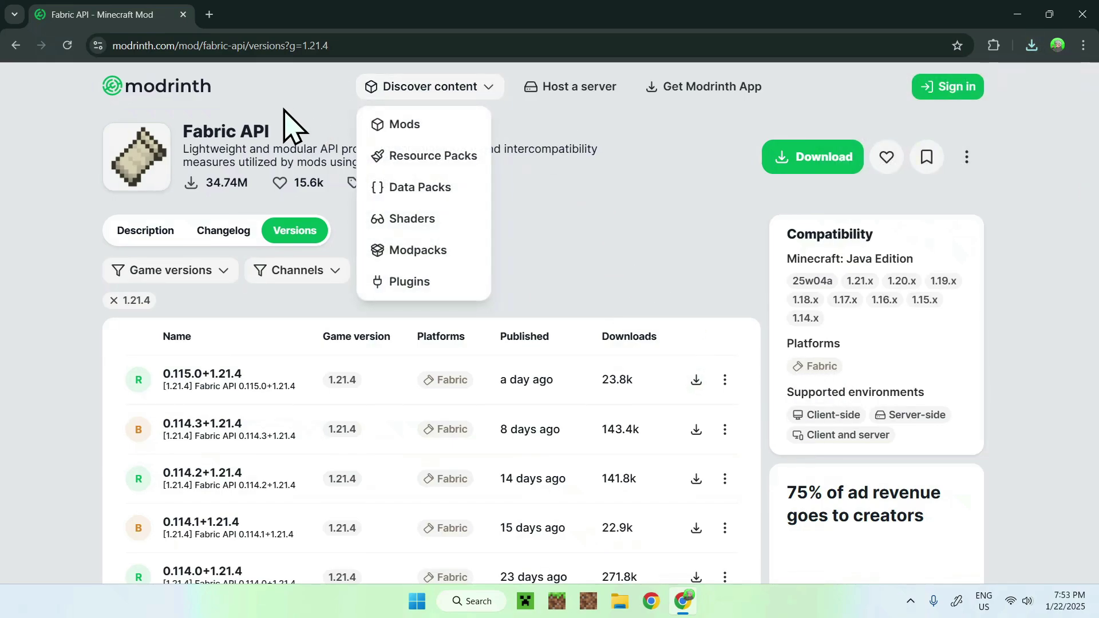
- In a new tab, search Google for 'Fabric Minecraft' and open the fabricmc.net result
left_click(210, 14)
left_click(343, 266)
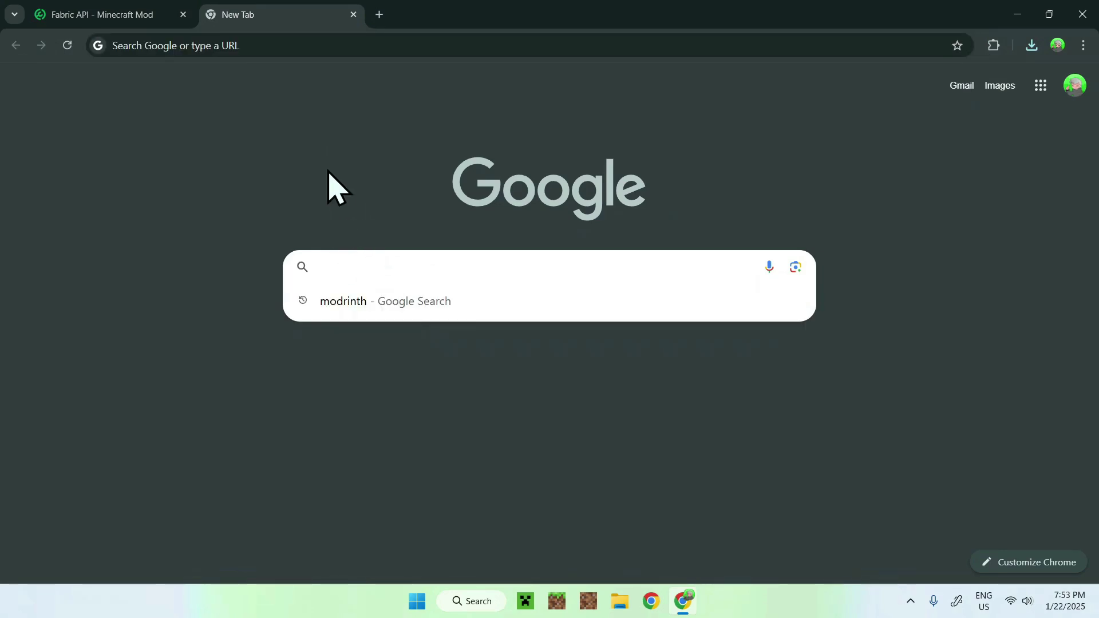
type("Fabri")
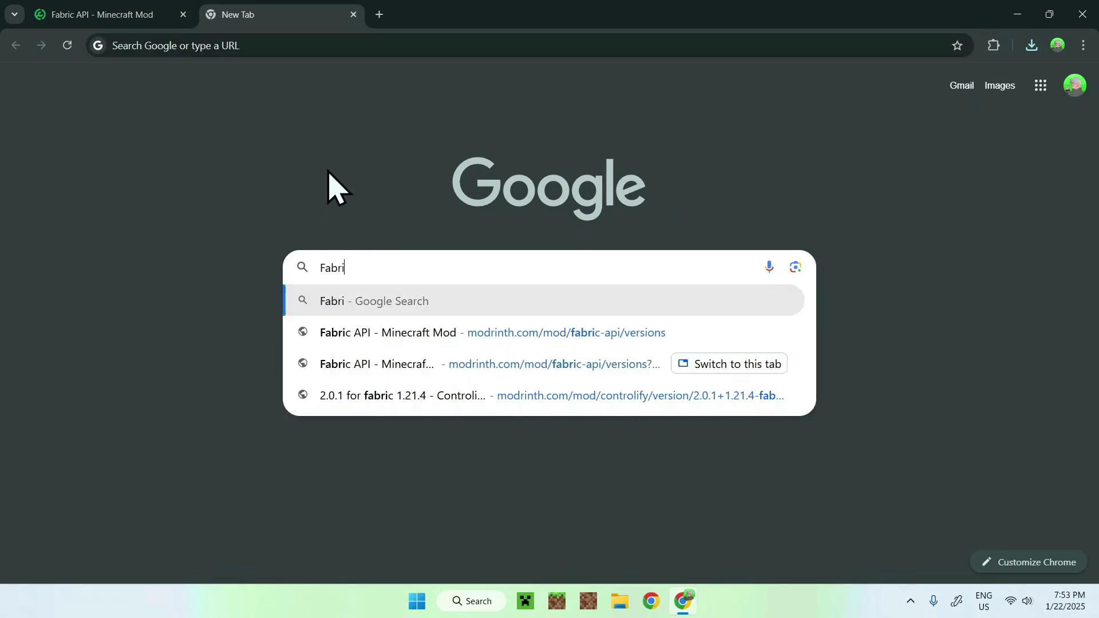
type("c Minecraft")
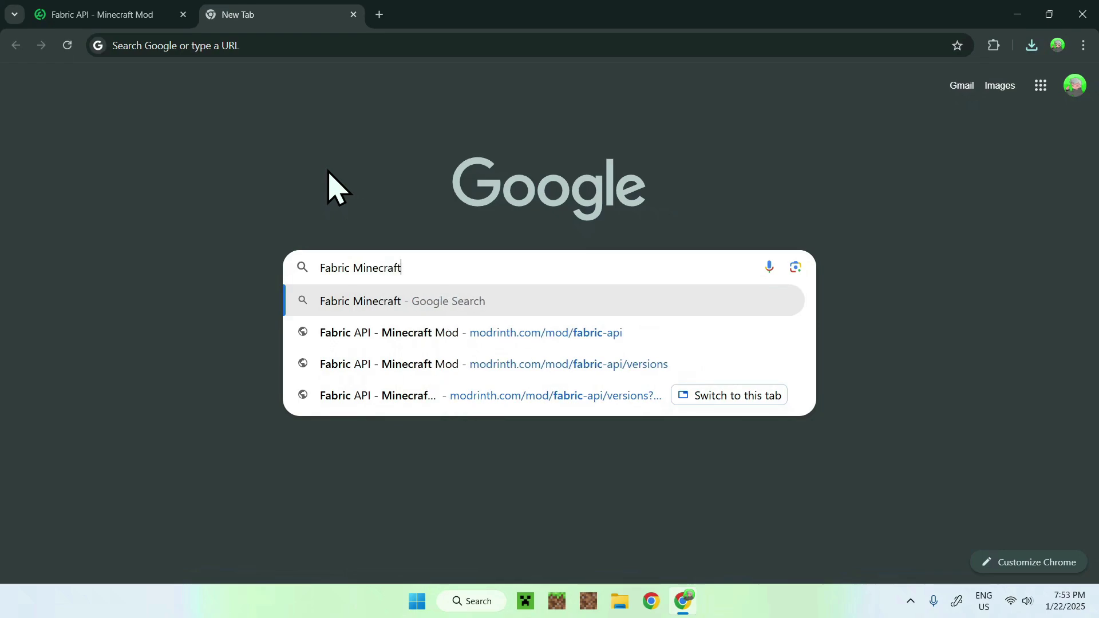
key("Return")
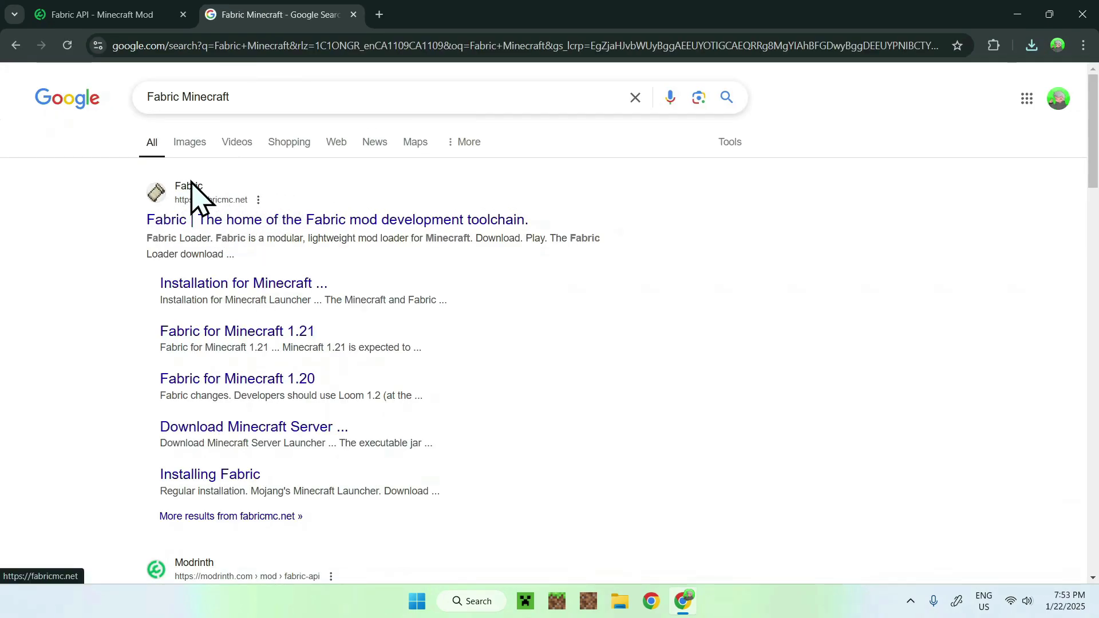
left_click(202, 223)
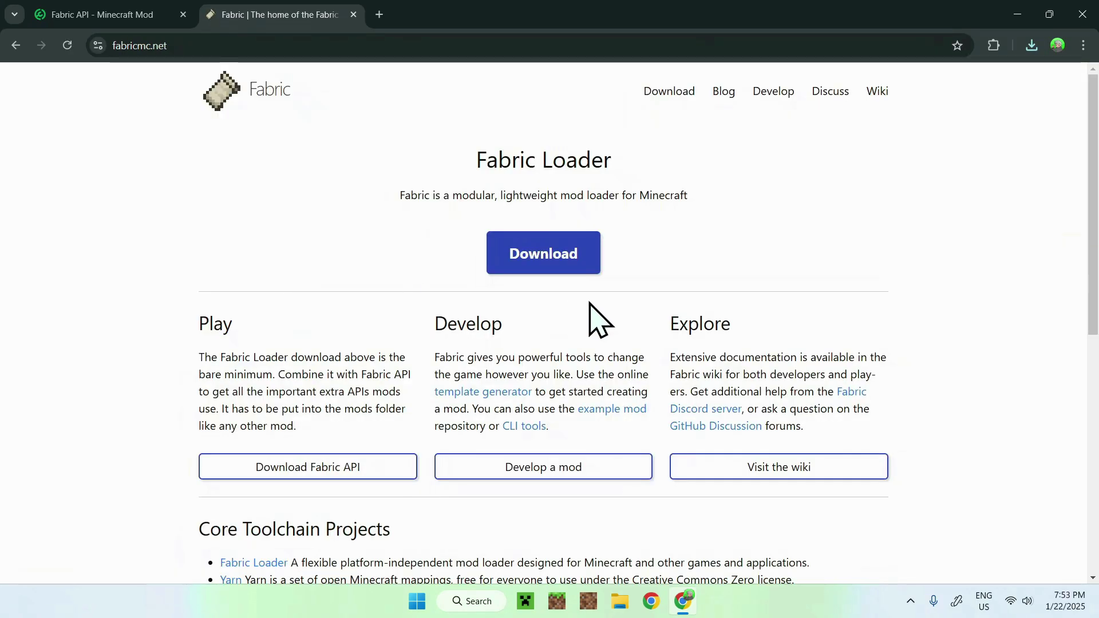
- Download fabric-installer-1.0.1.exe for Windows from fabricmc.net, then close Chrome
left_click(539, 269)
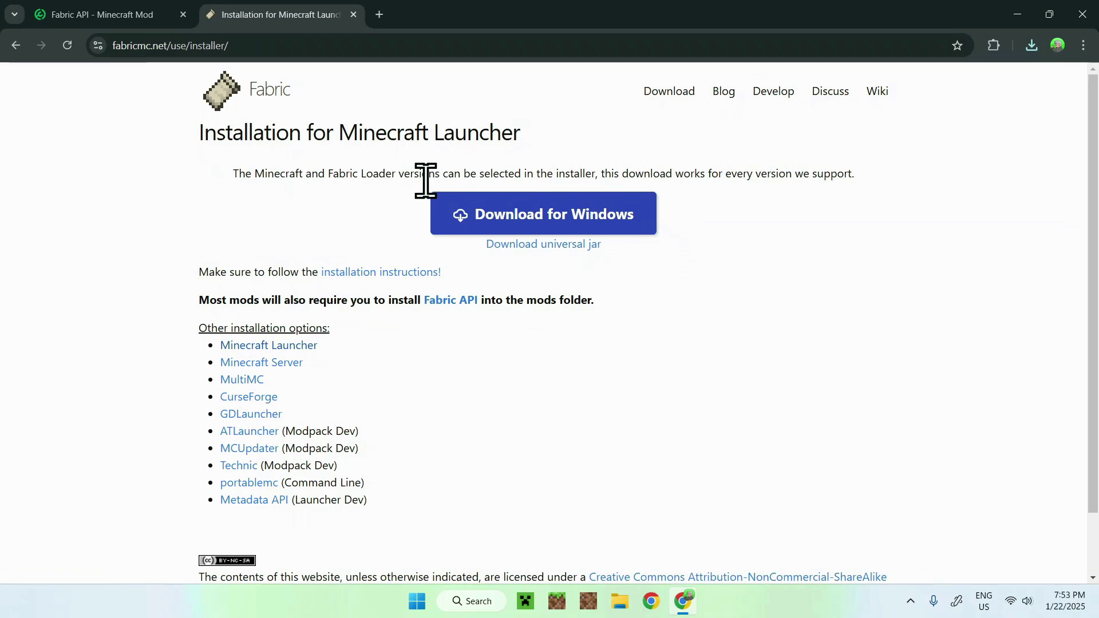
left_click(542, 226)
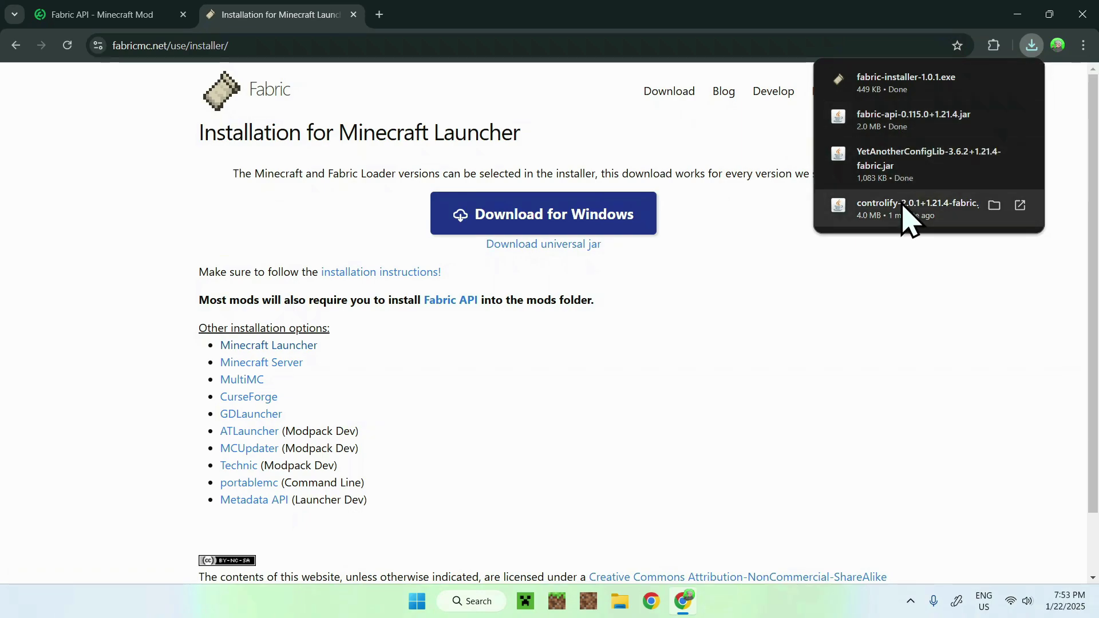
left_click(1080, 14)
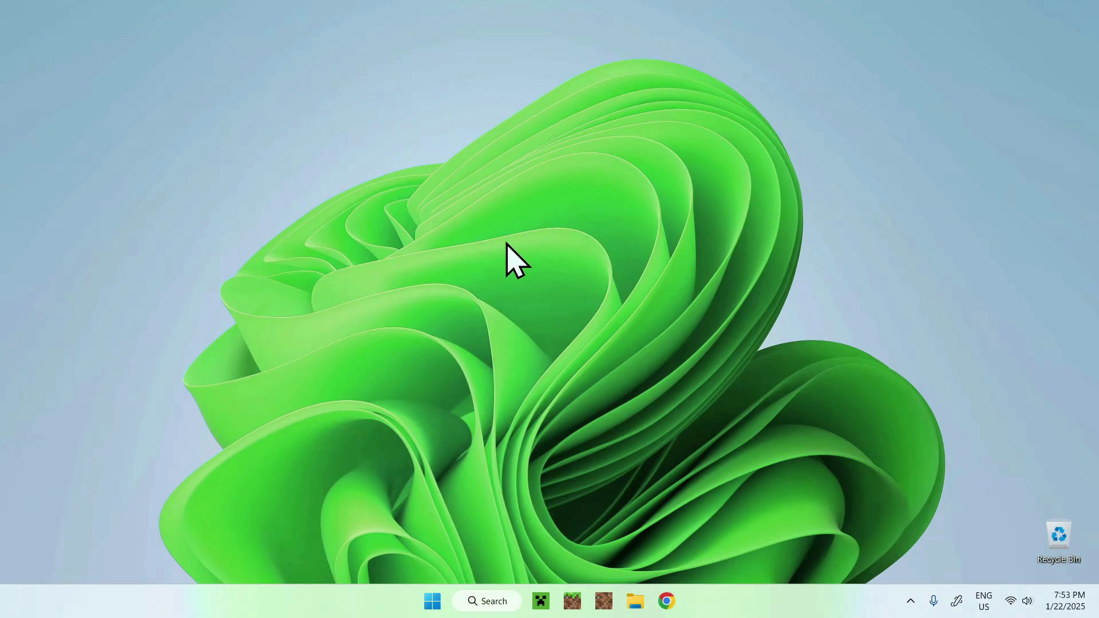
- Open File Explorer on Downloads, showing the Fabric installer and the Controlify, YACL and Fabric API jars
left_click(634, 600)
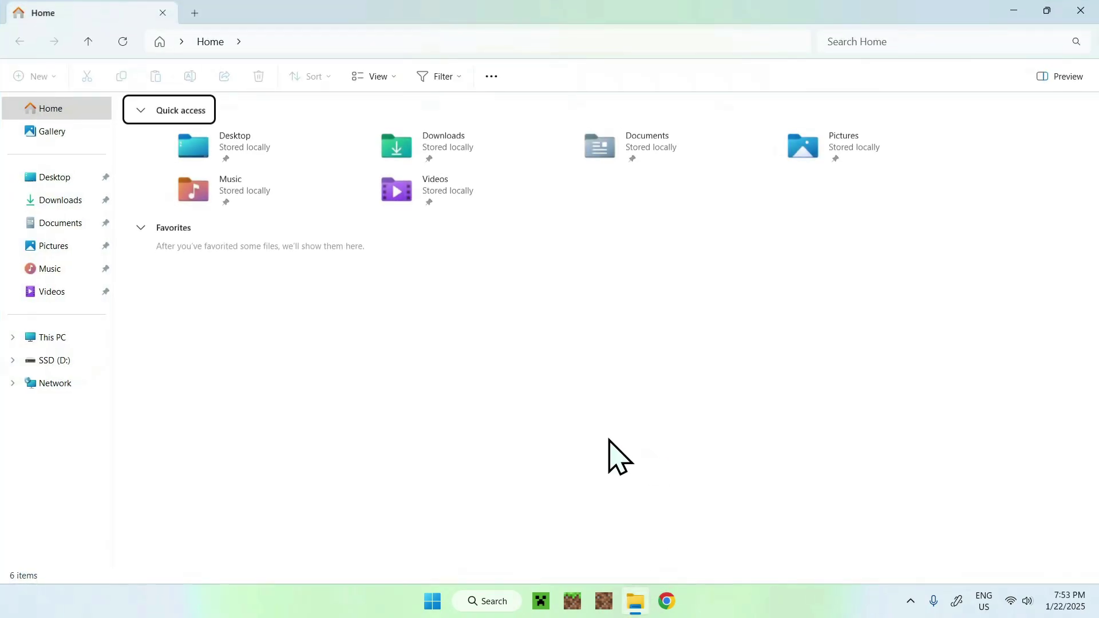
left_click(60, 199)
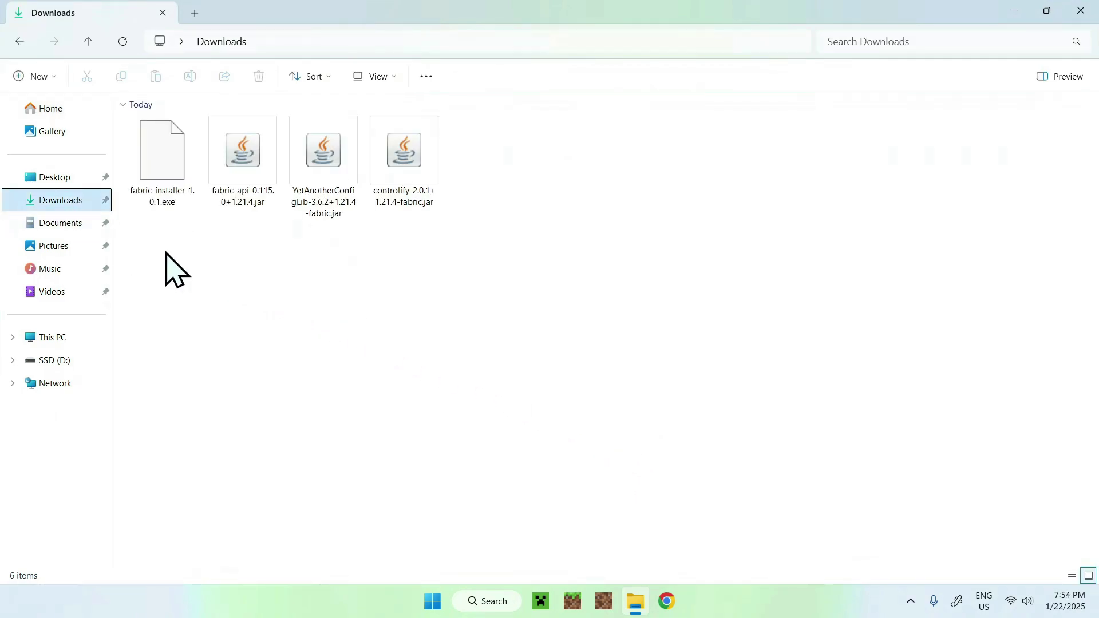
left_click_drag(145, 237, 148, 404)
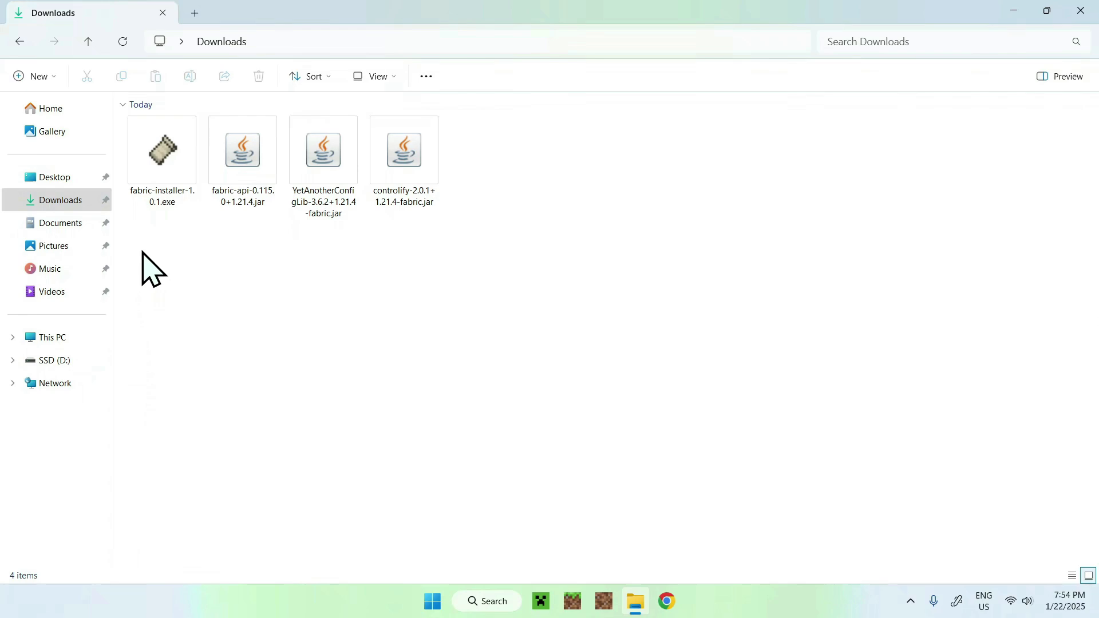
left_click_drag(145, 242, 470, 252)
- Run fabric-installer-1.0.1.exe, install loader 0.16.10 for Minecraft 1.21.4, confirm, and close the installer
double_click(160, 200)
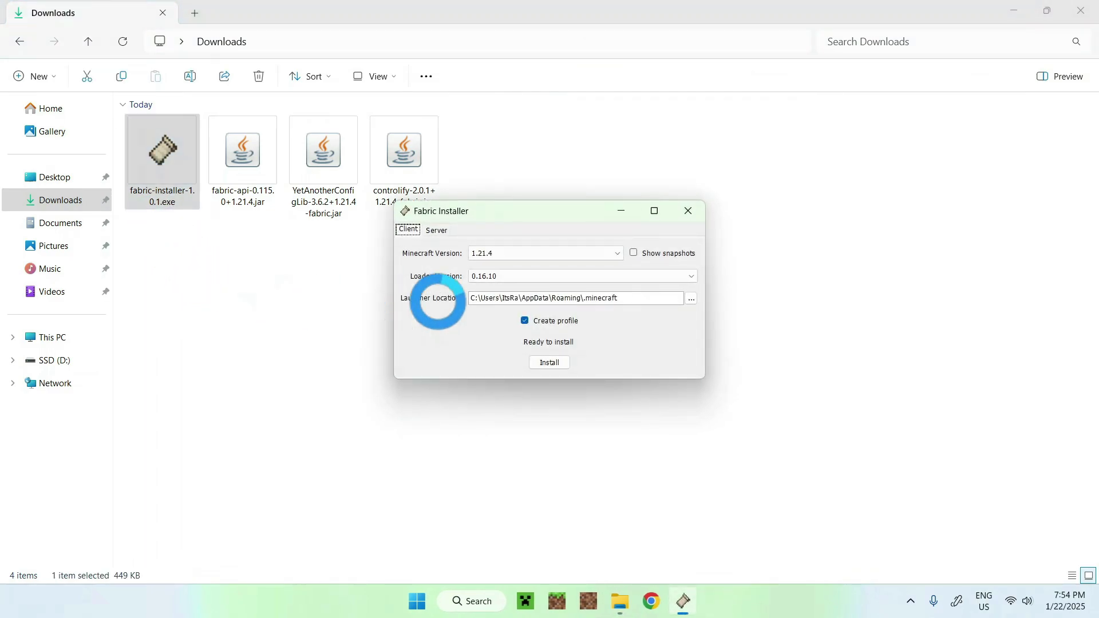
left_click(484, 253)
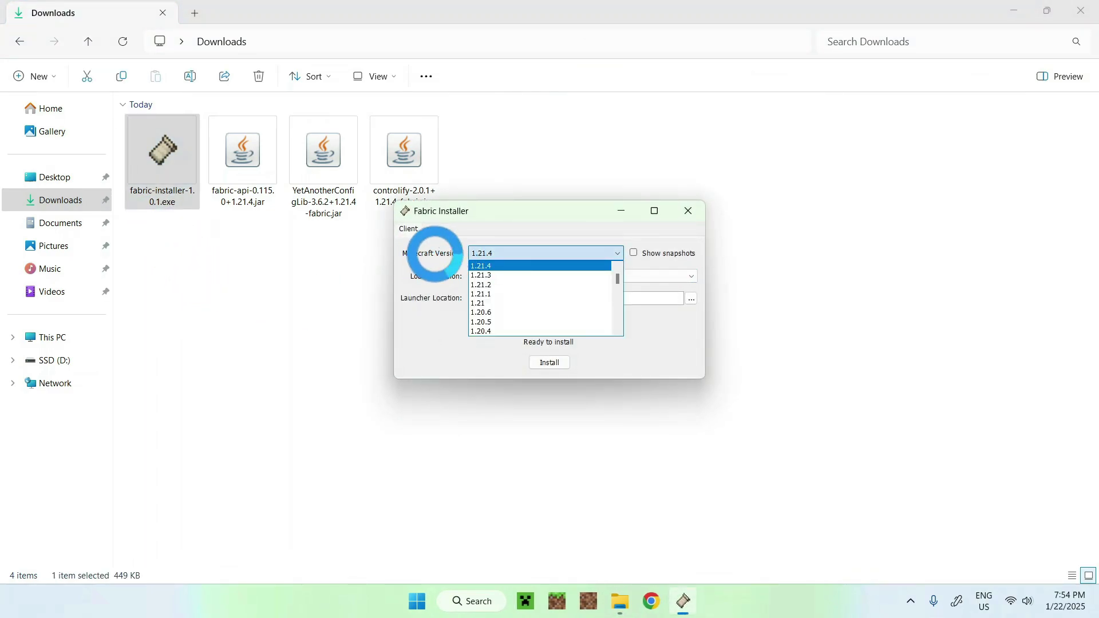
left_click(436, 255)
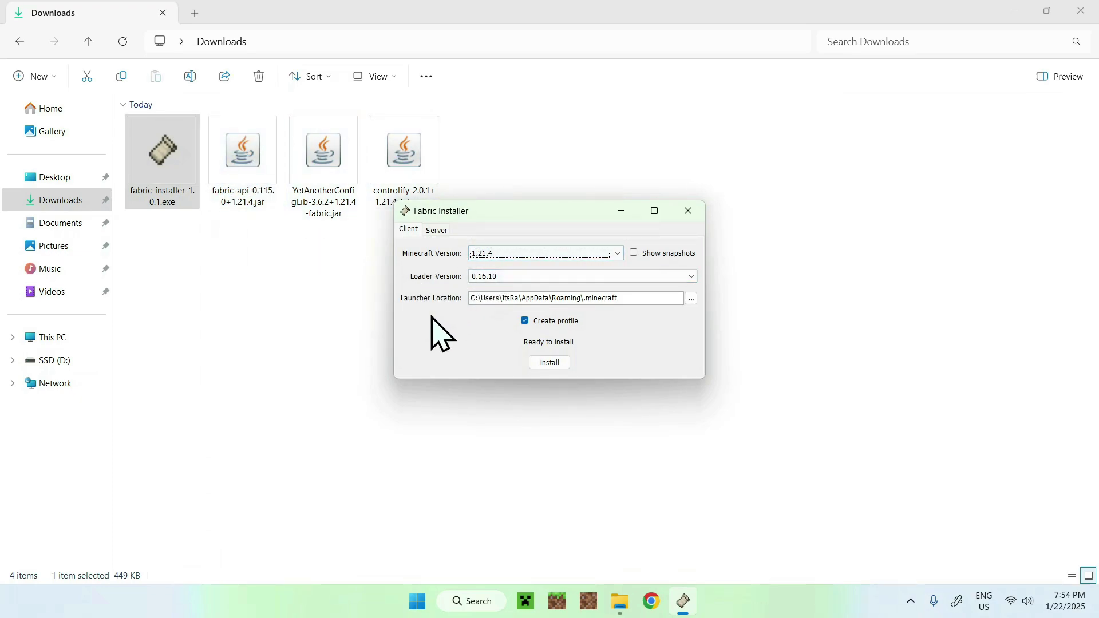
left_click(550, 364)
left_click(549, 325)
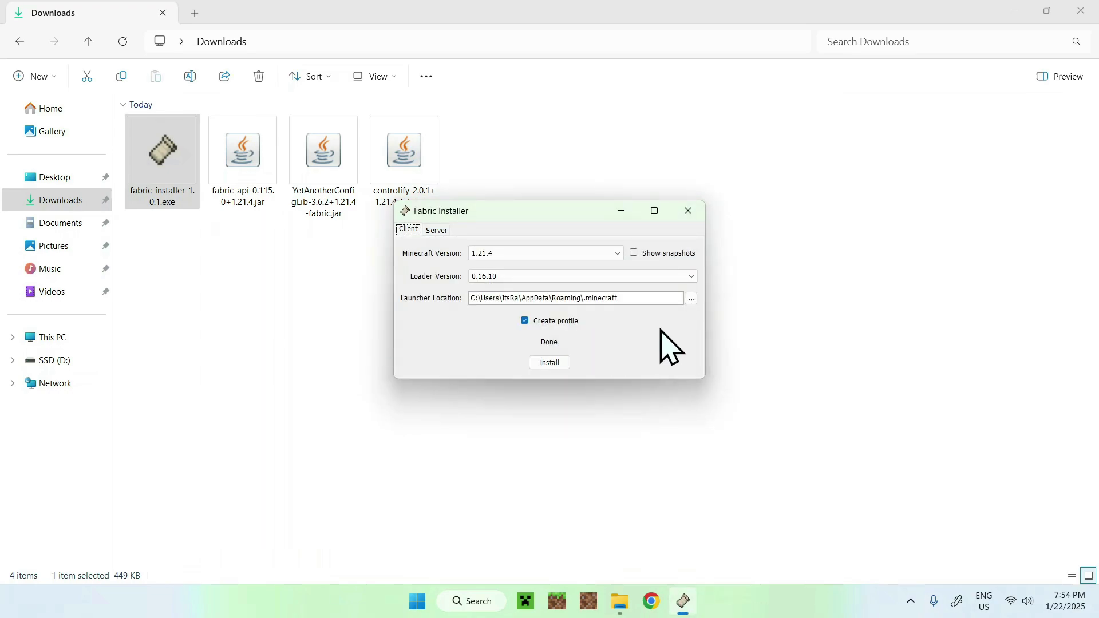
left_click(689, 211)
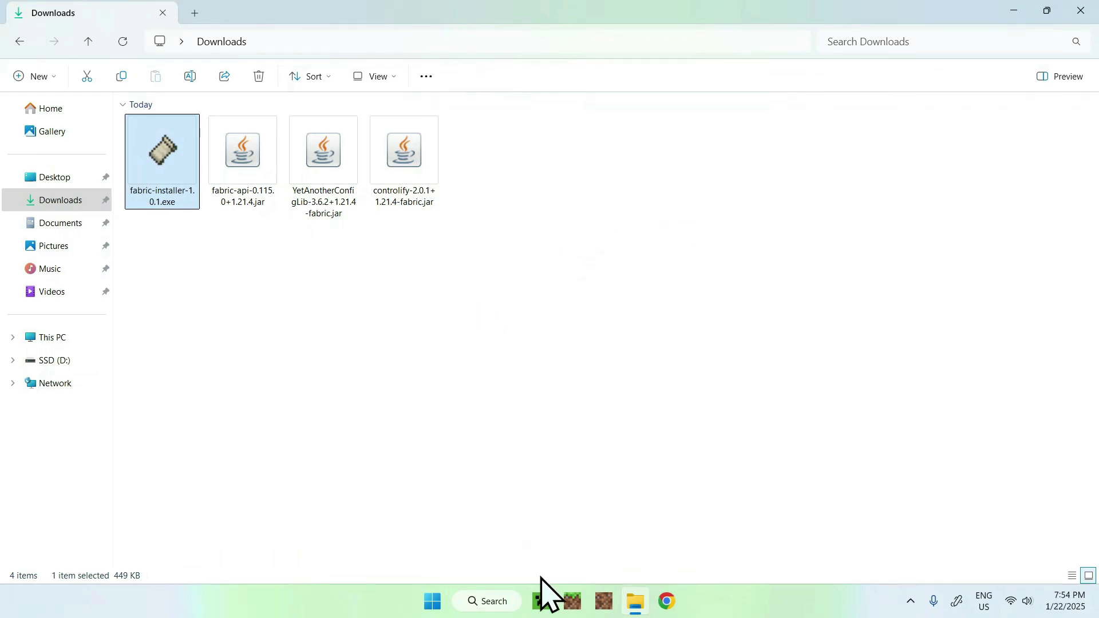
- Launch Minecraft Launcher and view Installations, showing the new fabric-loader-1.21.4 profile
left_click(541, 601)
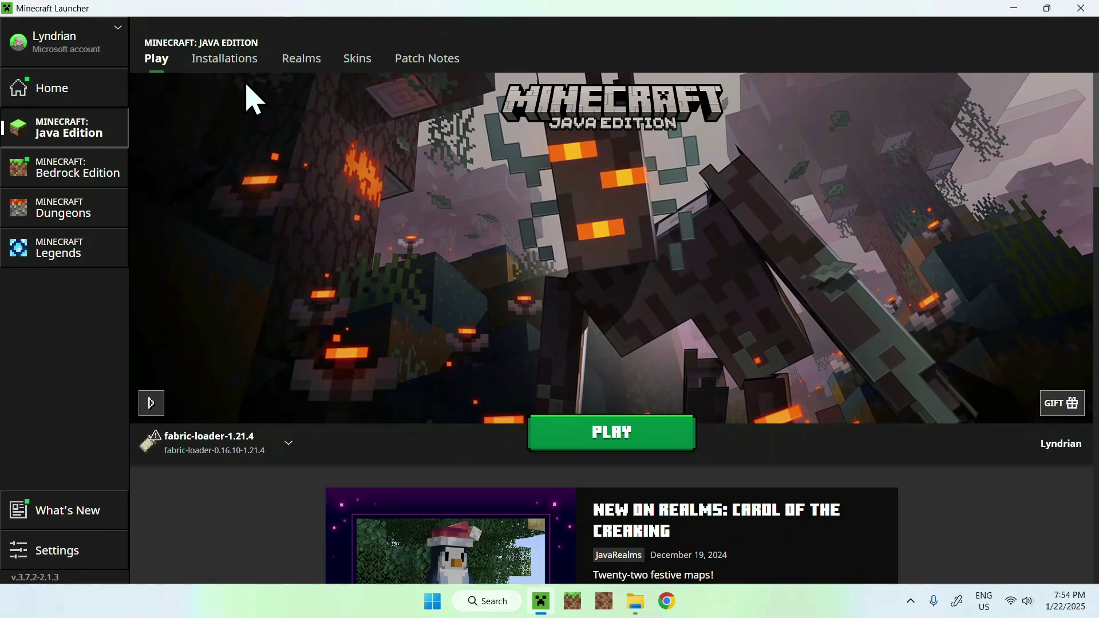
left_click(224, 63)
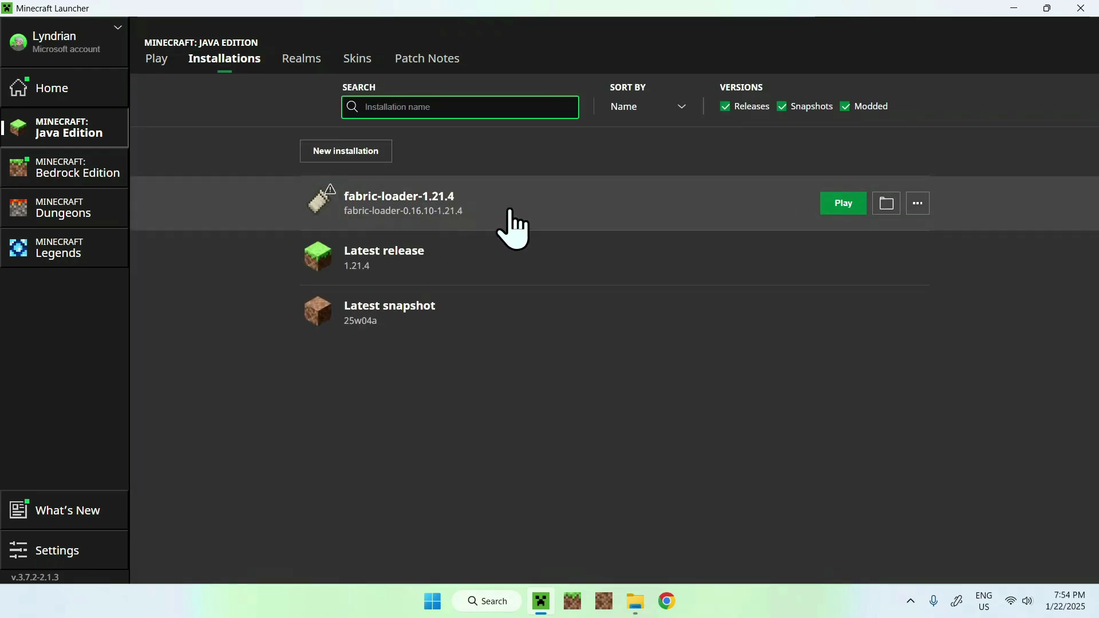
- Open the Fabric installation's game folder and go into its empty mods folder
left_click(885, 211)
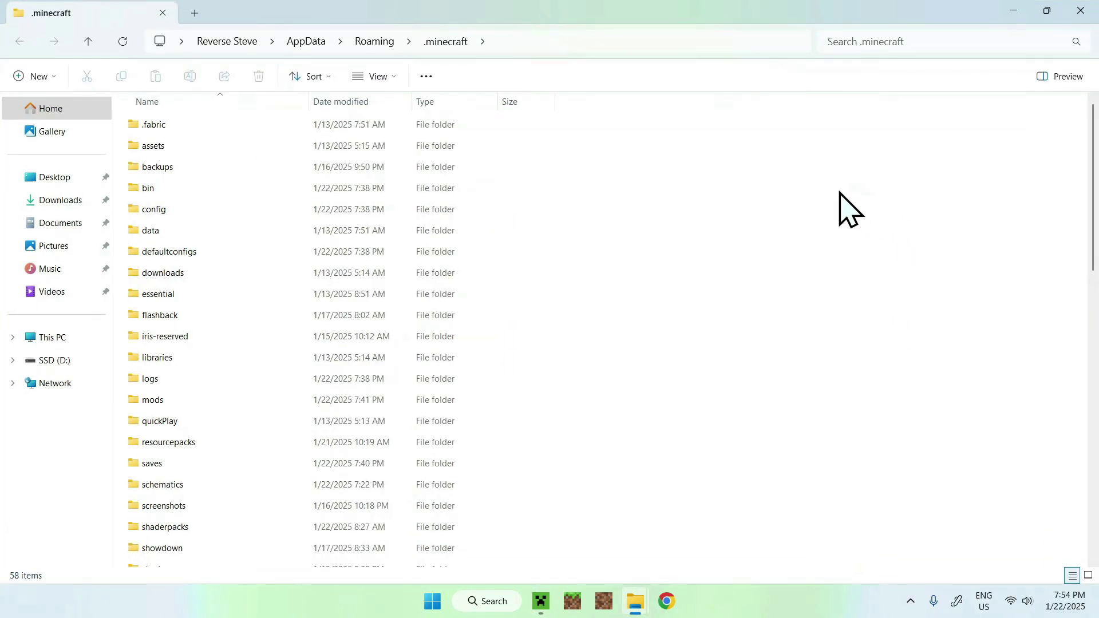
left_click(222, 400)
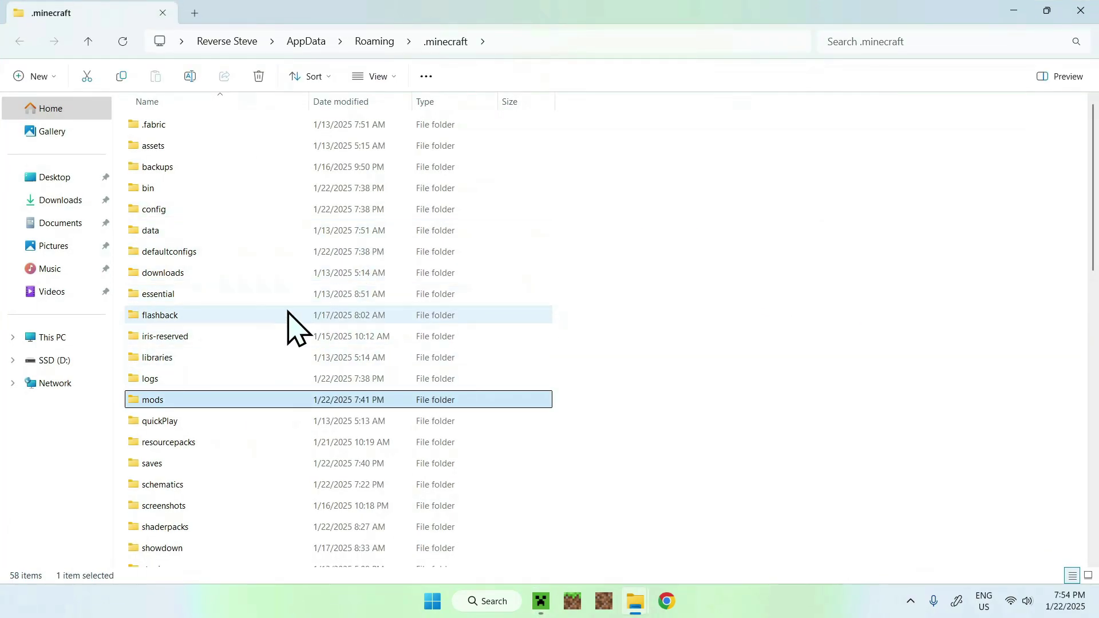
double_click(235, 400)
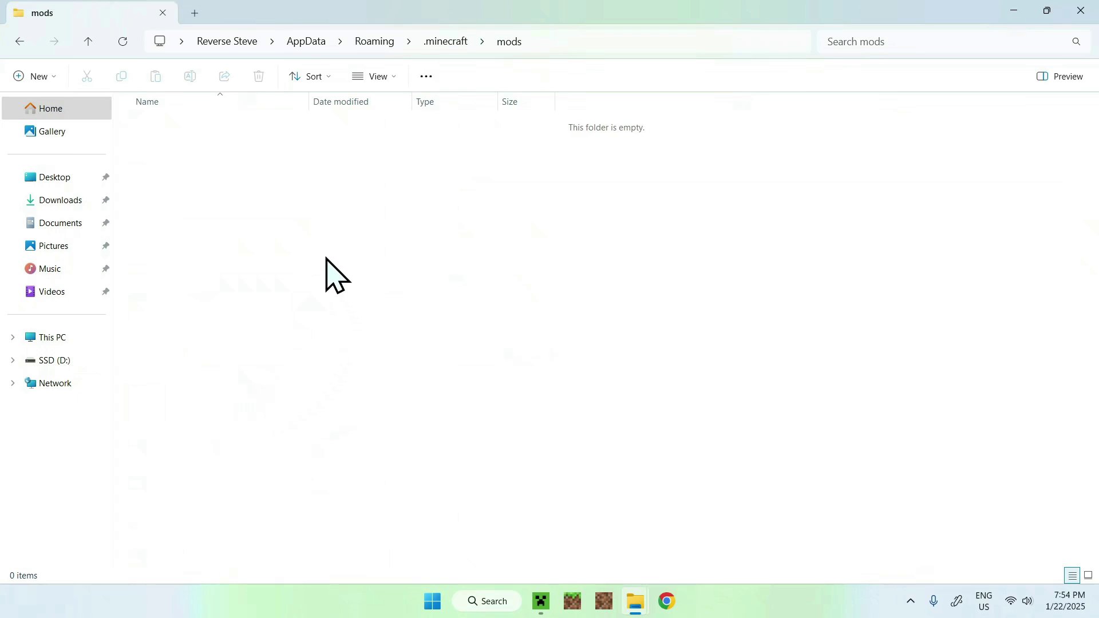
- Copy the fabric-api, YetAnotherConfigLib and controlify jars from Downloads into the mods folder
left_click(99, 199)
left_click_drag(492, 273, 245, 162)
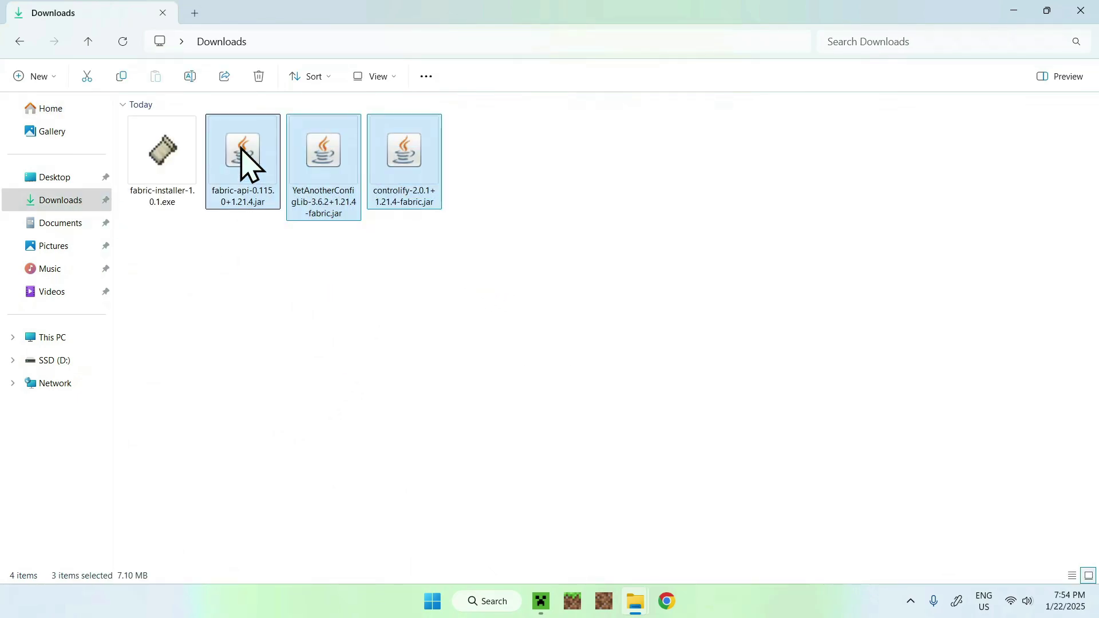
left_click(119, 75)
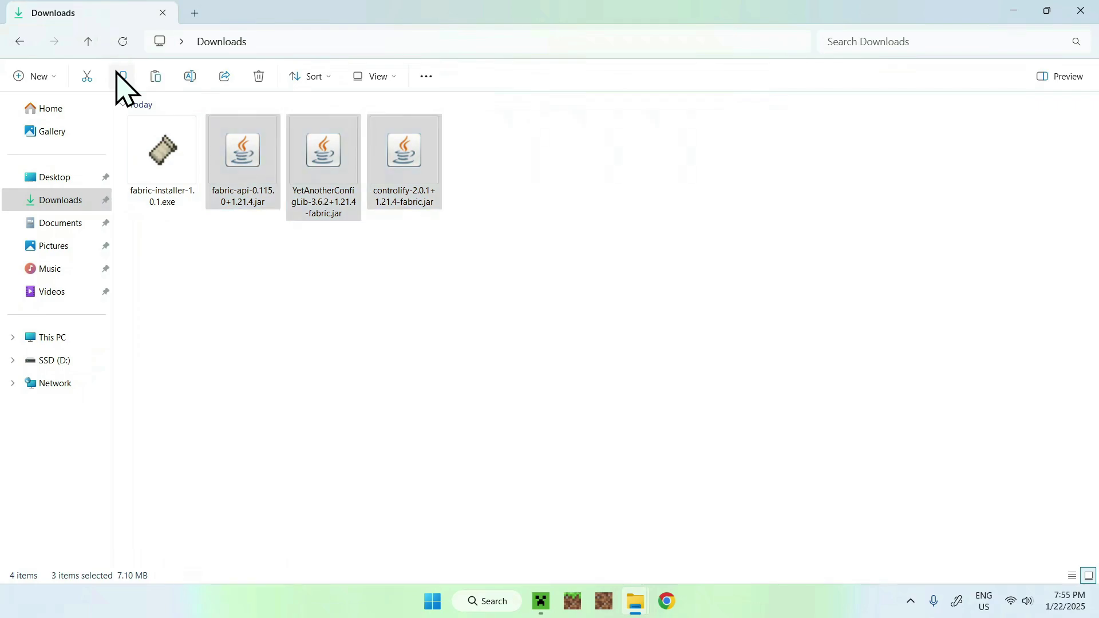
left_click(20, 41)
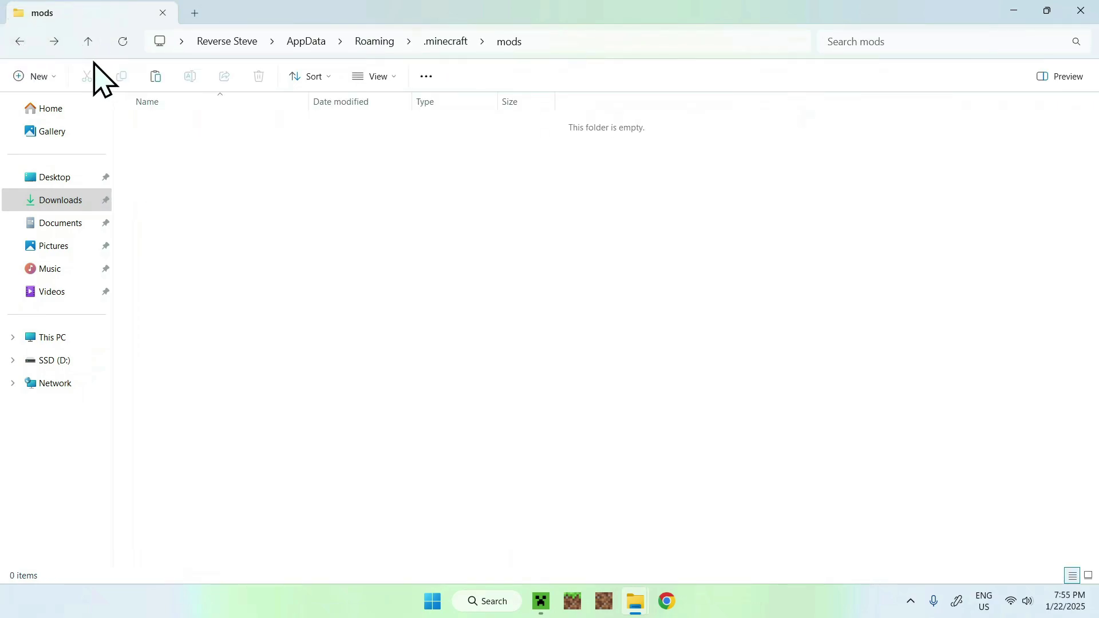
left_click(155, 77)
left_click(336, 220)
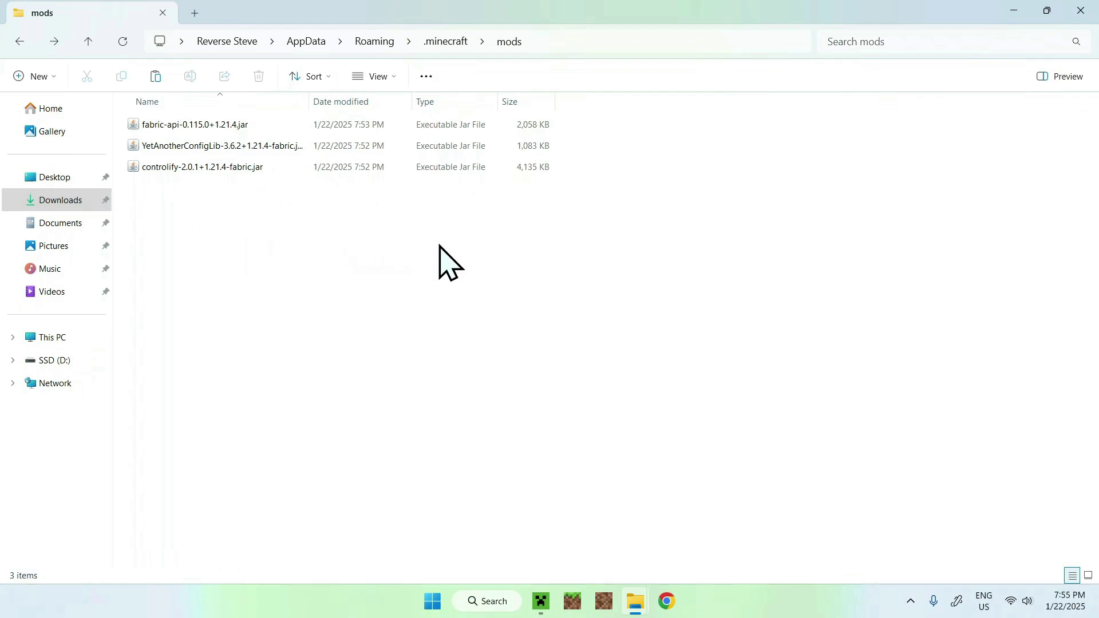
- Launch the fabric-loader-1.21.4 installation from the Minecraft Launcher and maximize the game window
left_click(538, 600)
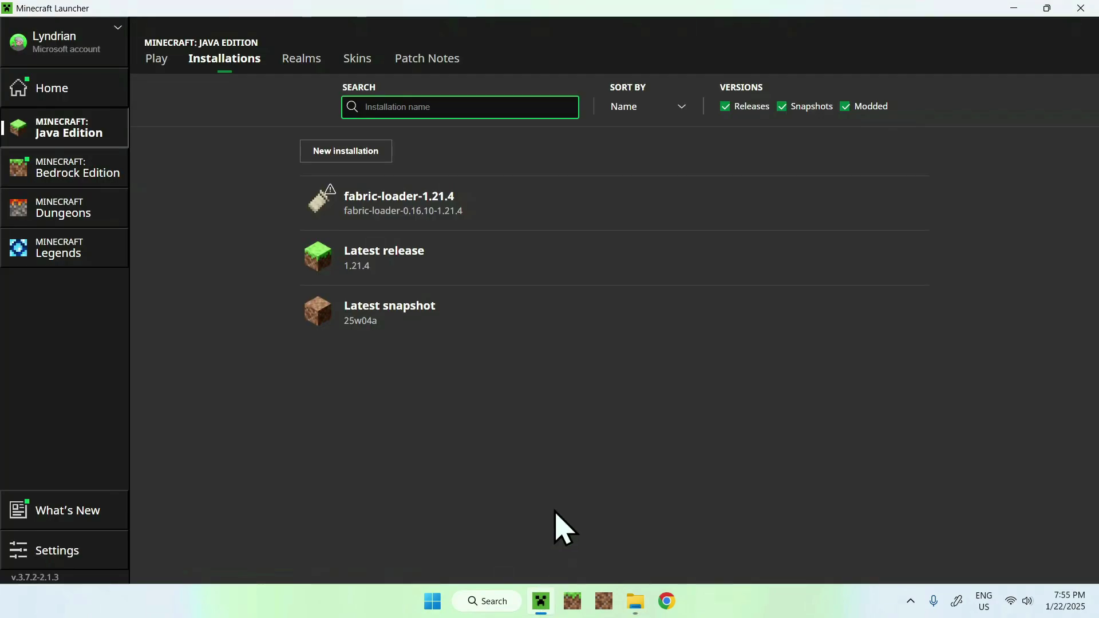
left_click(146, 62)
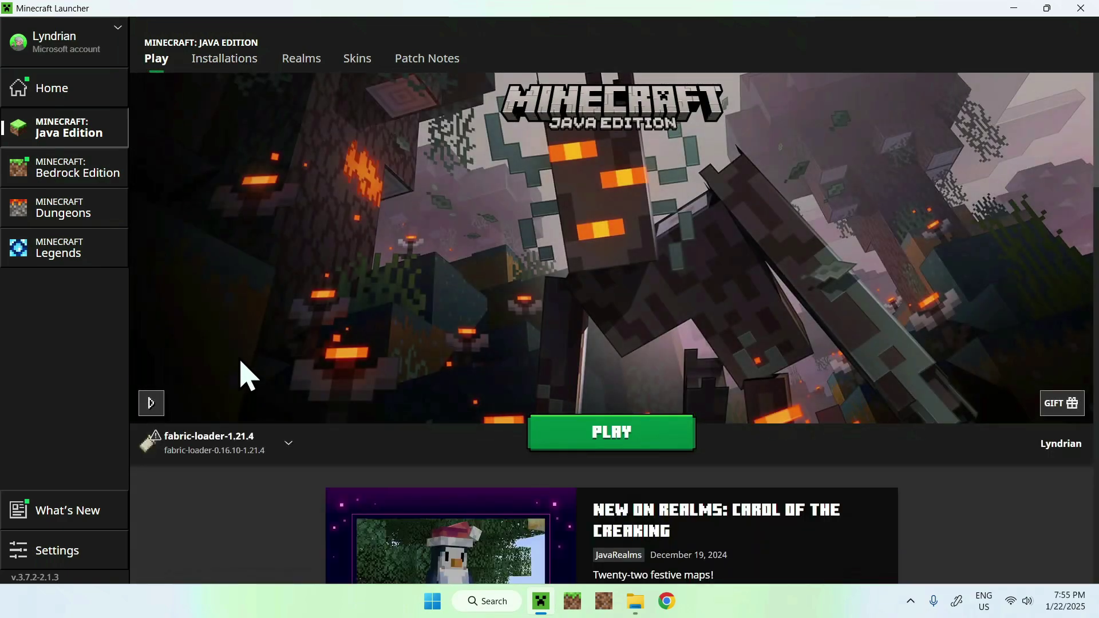
left_click(608, 445)
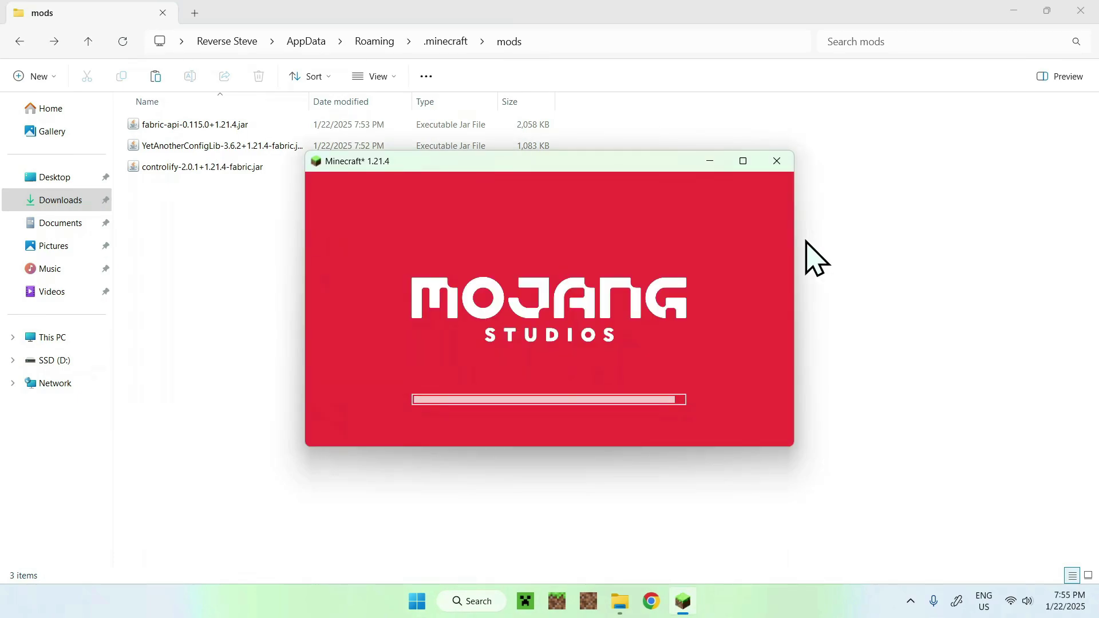
left_click(742, 161)
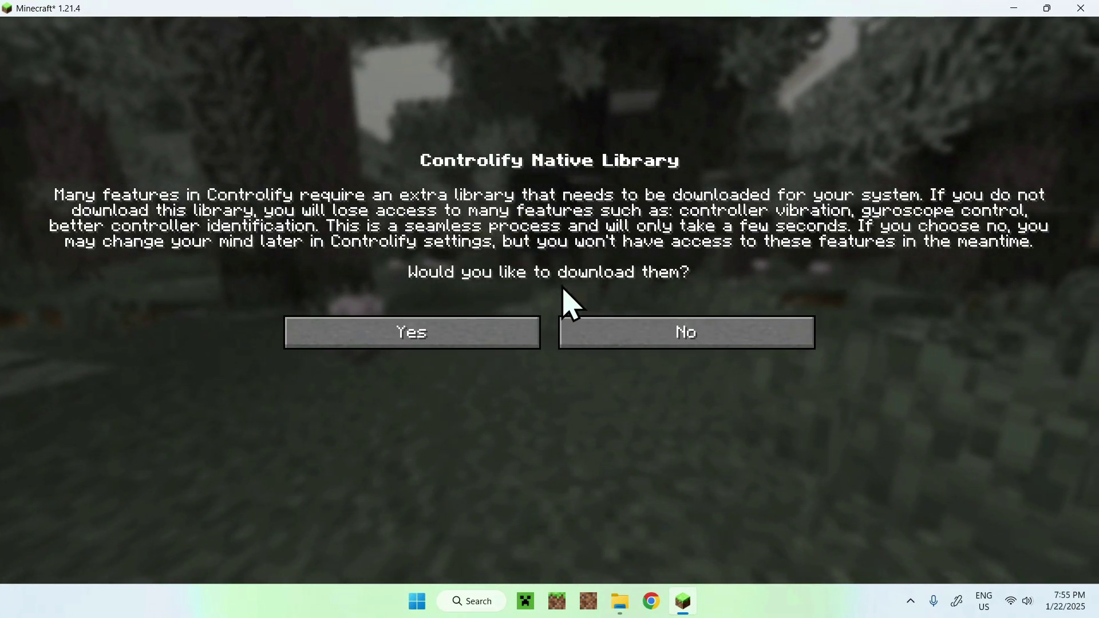
- Accept Controlify's native library download, open a singleplayer world, walk forward, then pause
left_click(411, 339)
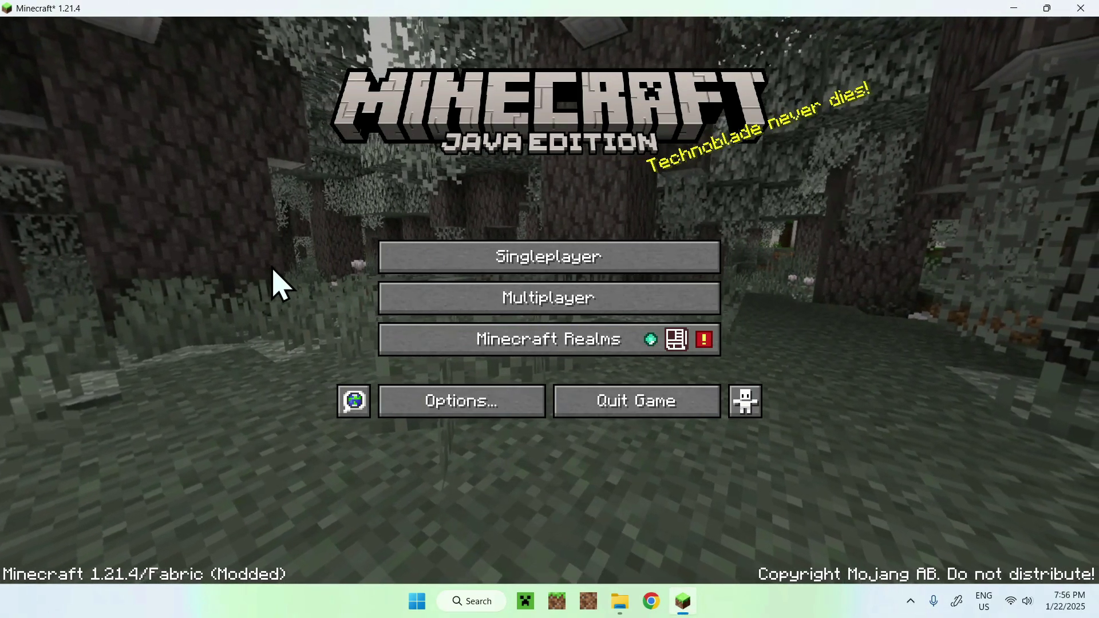
left_click(424, 267)
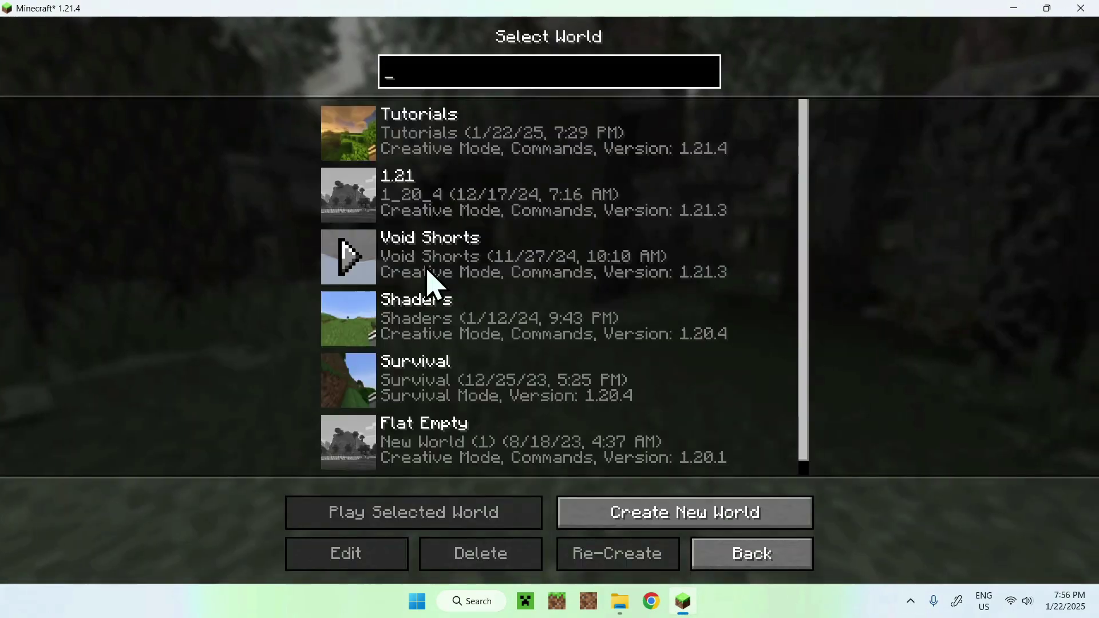
double_click(384, 169)
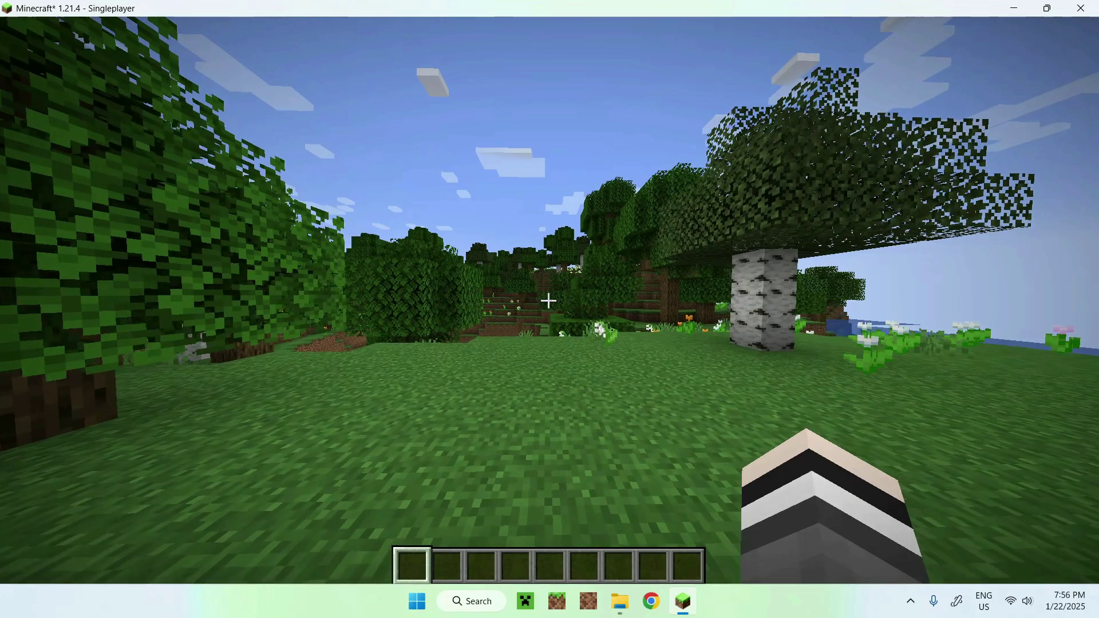
key("w")
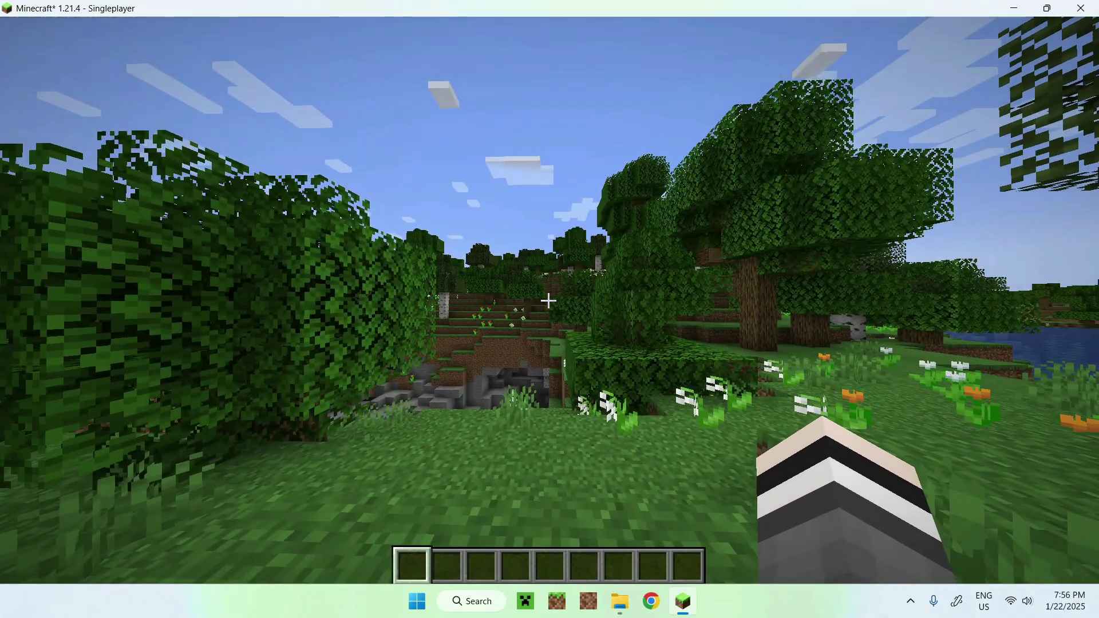
key("Escape")
- Open Controlify's Controller Settings and Global Settings via Options and Controls, and look through them
left_click(527, 313)
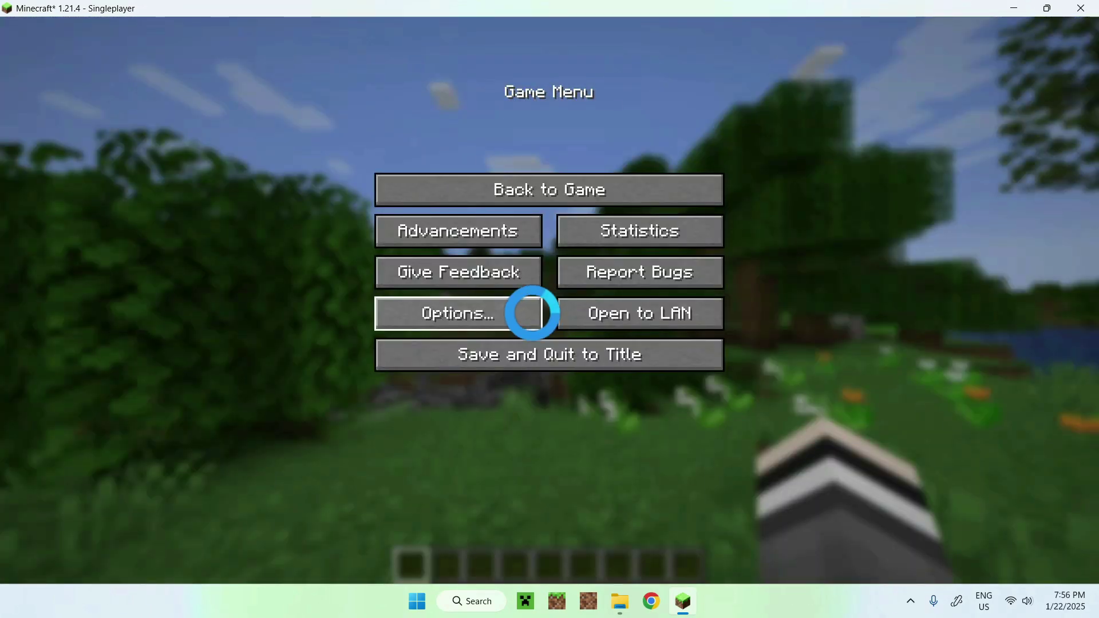
left_click(640, 244)
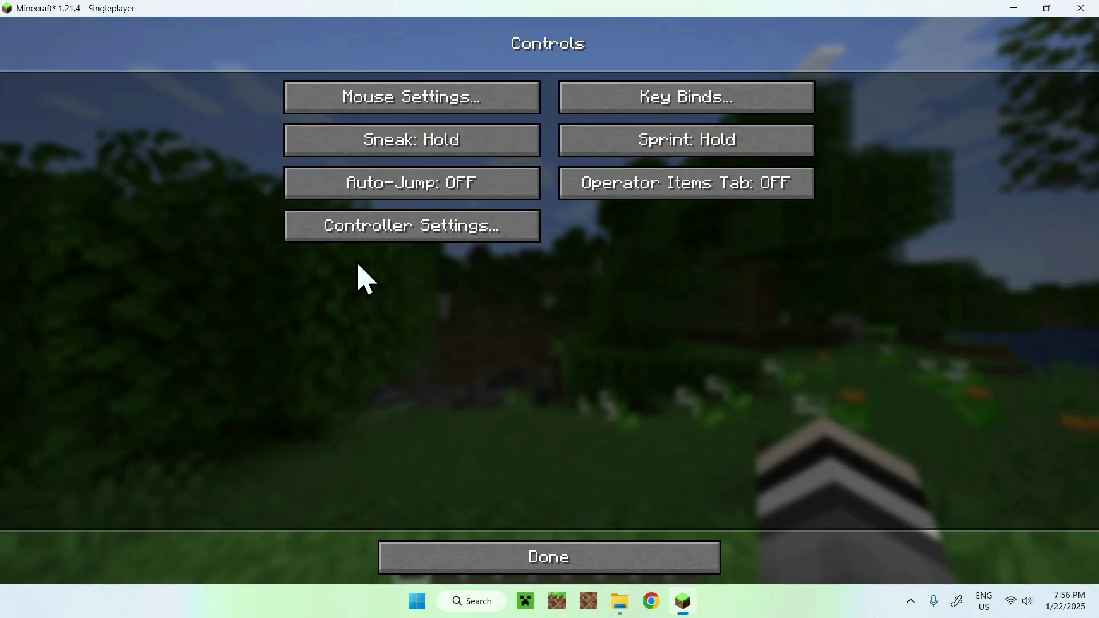
left_click(400, 235)
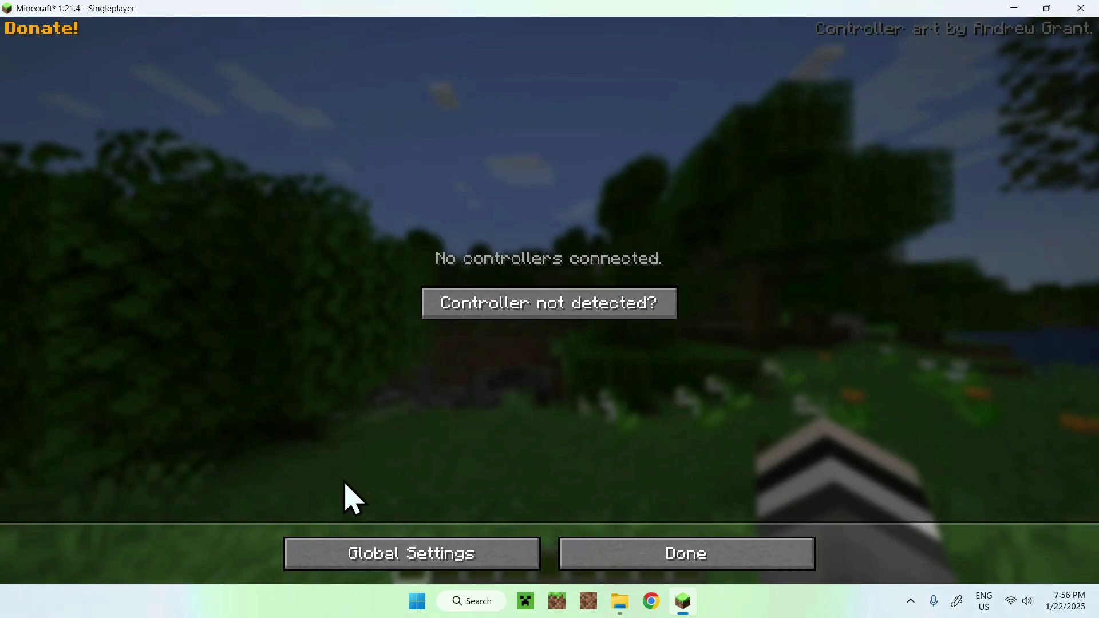
left_click(410, 557)
scroll(412, 443, "down", 2)
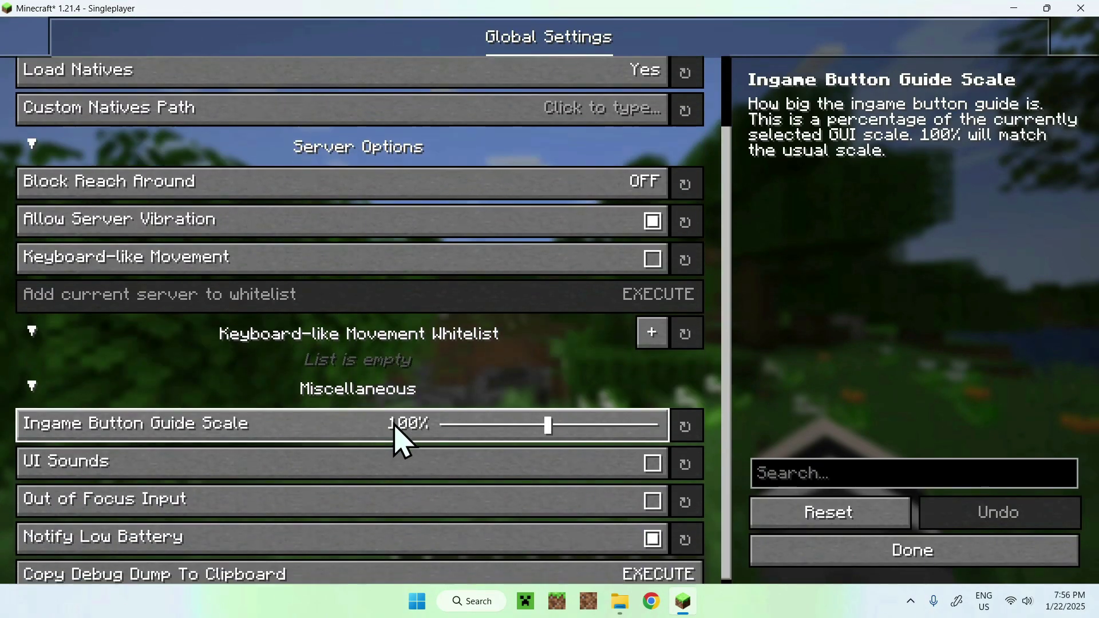
scroll(406, 434, "up", 2)
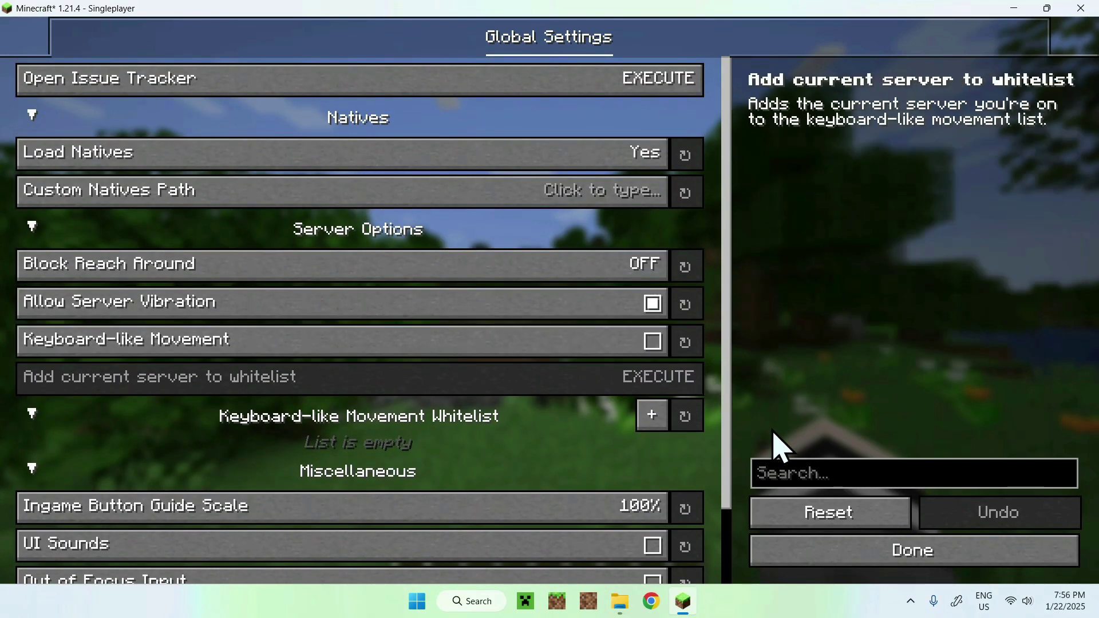
left_click(847, 550)
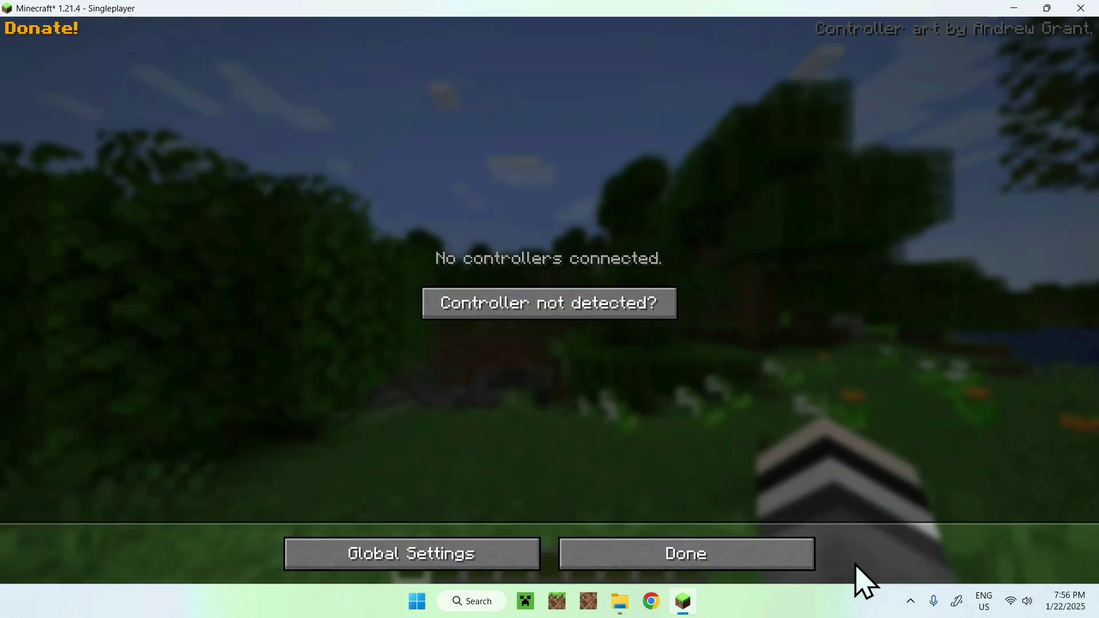
- Close the controller, controls and options screens and resume walking in the world
left_click(418, 604)
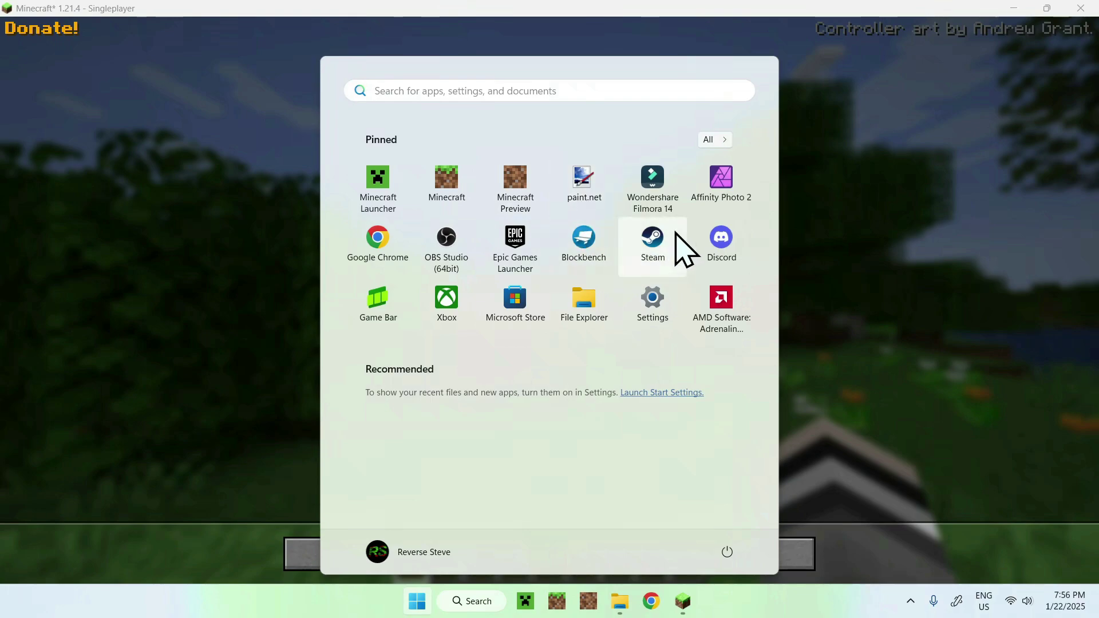
left_click(246, 441)
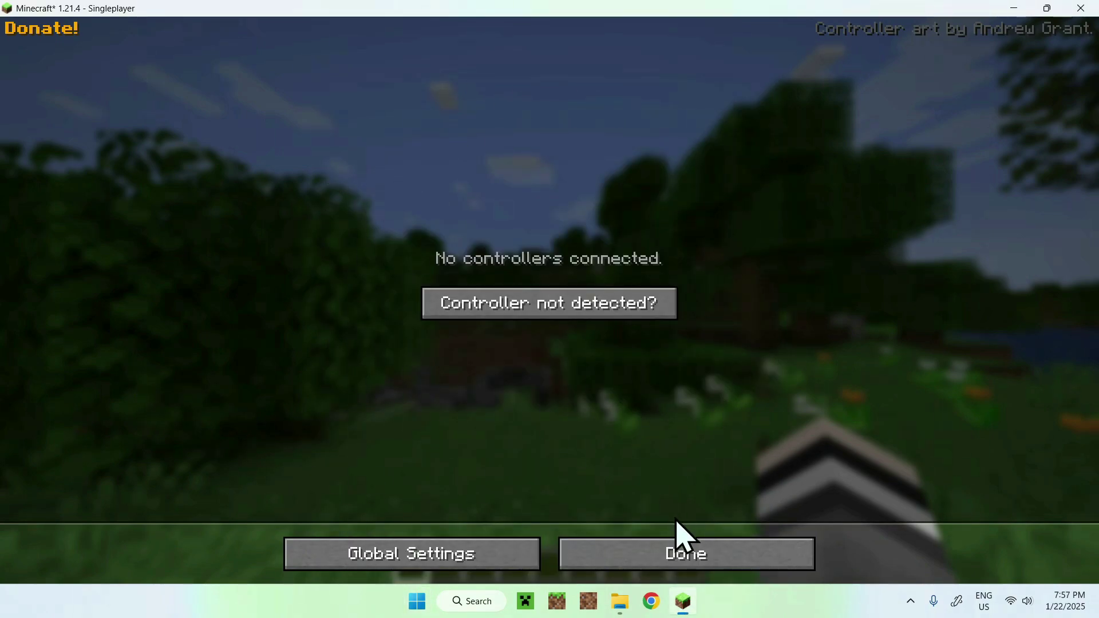
left_click(687, 554)
left_click(588, 554)
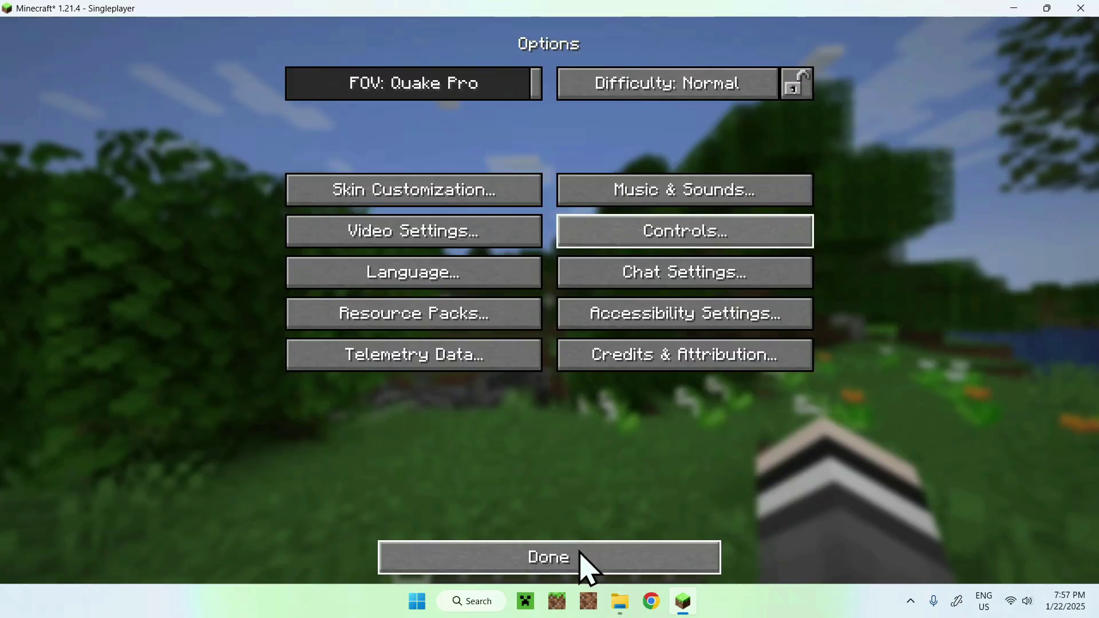
left_click(548, 546)
left_click(538, 197)
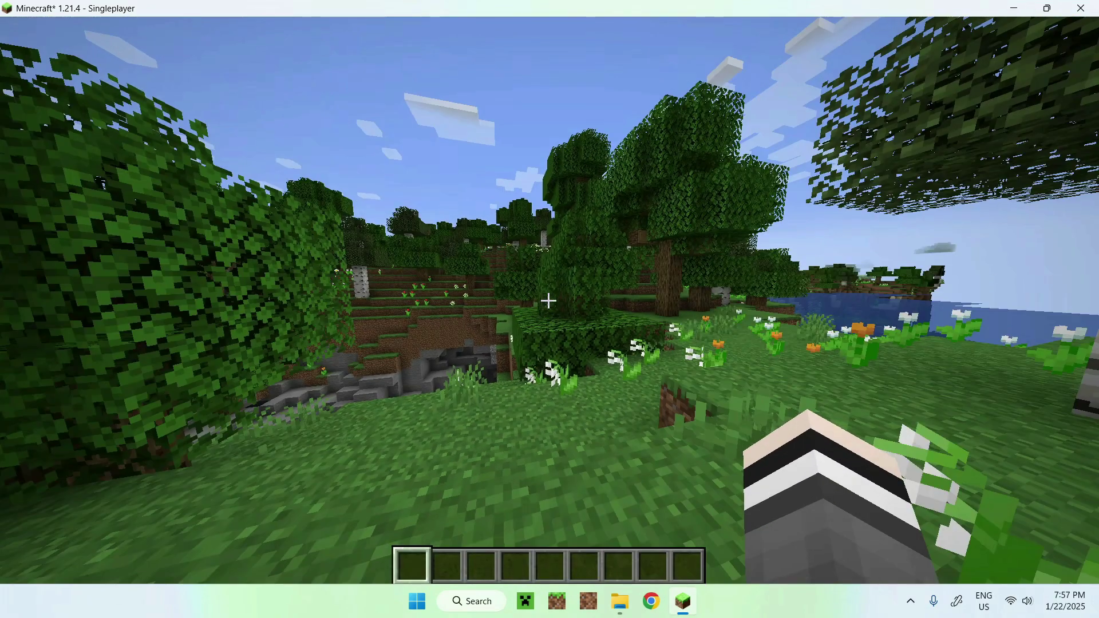
key("w")
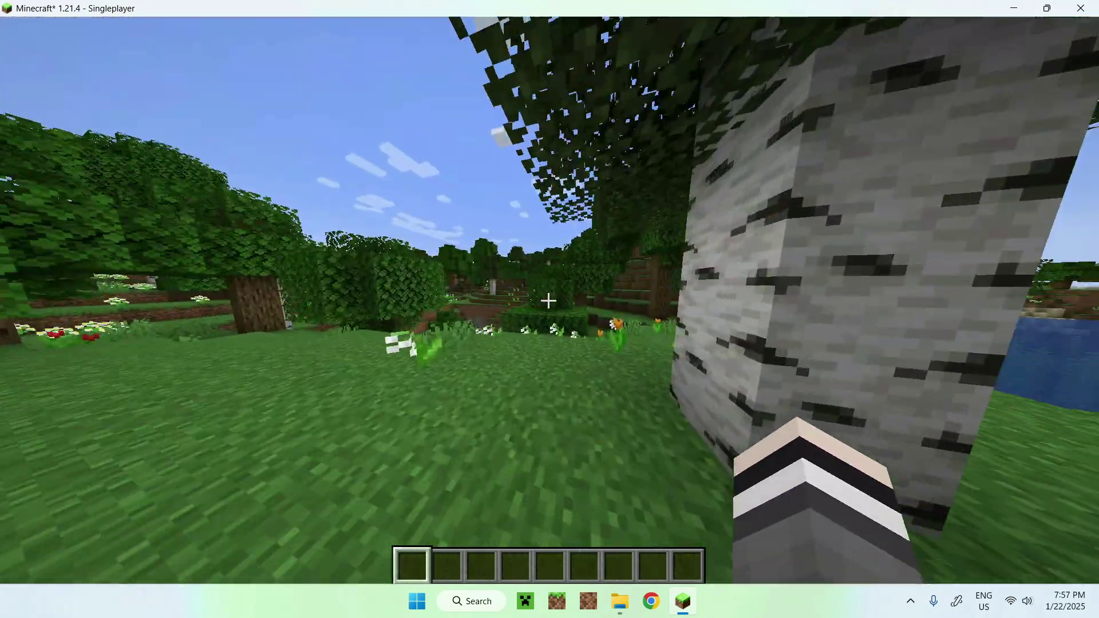